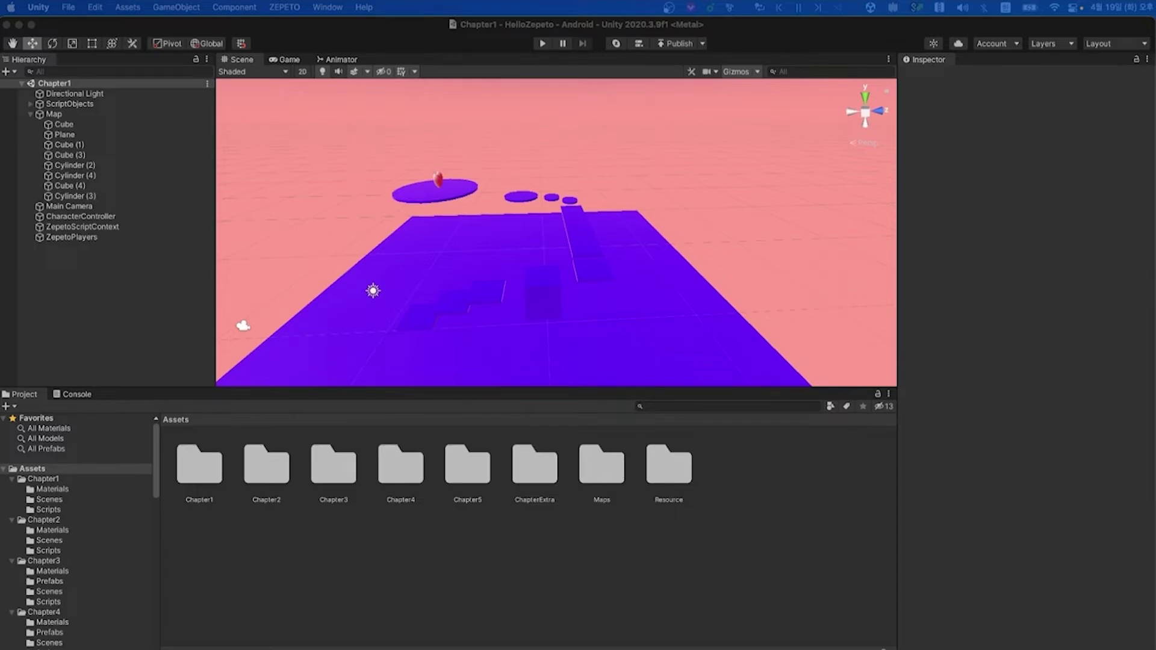
# Bring up GitHub discussion #615 in Chrome and scroll down to the chapter1.mov video.
pyautogui.press('super+Tab')
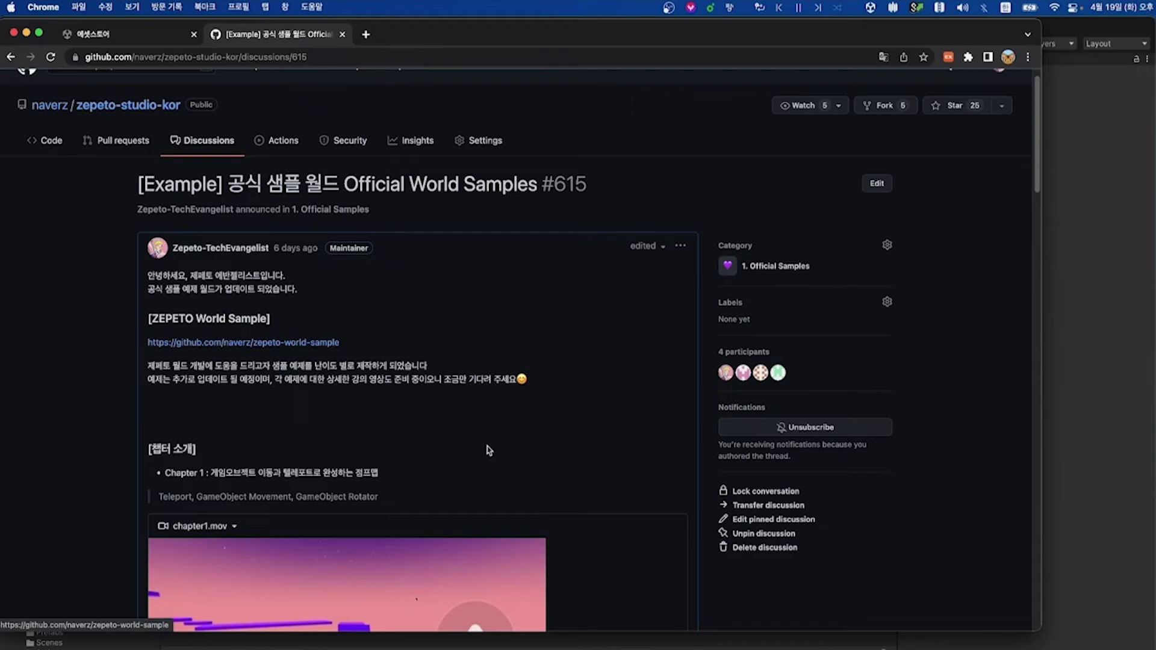
pyautogui.scroll(-5, 571, 485)
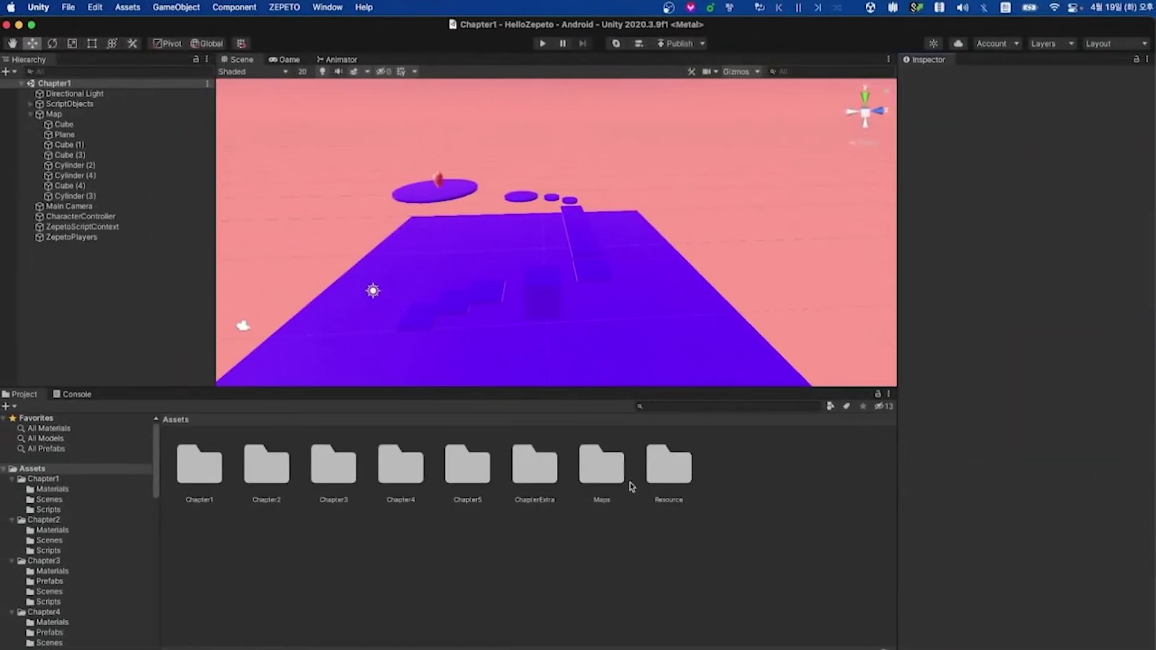
# Try the SakuraMap prefab from Assets > Maps in the scene, then undo it.
pyautogui.doubleClick(630, 486)
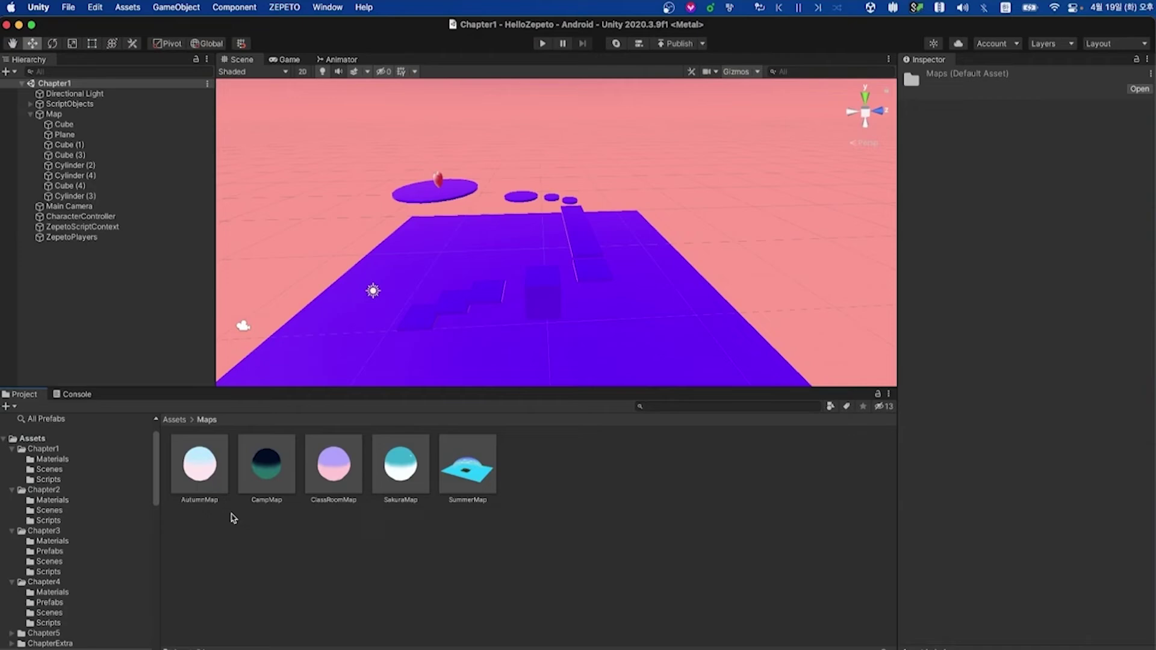
pyautogui.press('super+a')
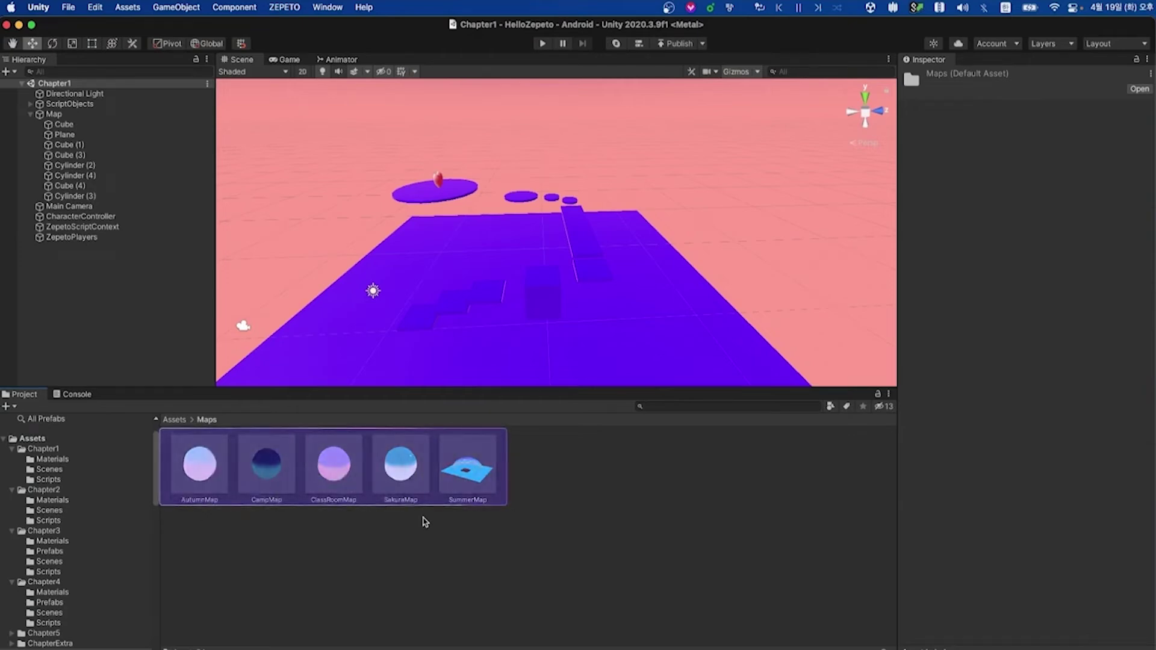
pyautogui.moveTo(420, 484); pyautogui.dragTo(531, 294)
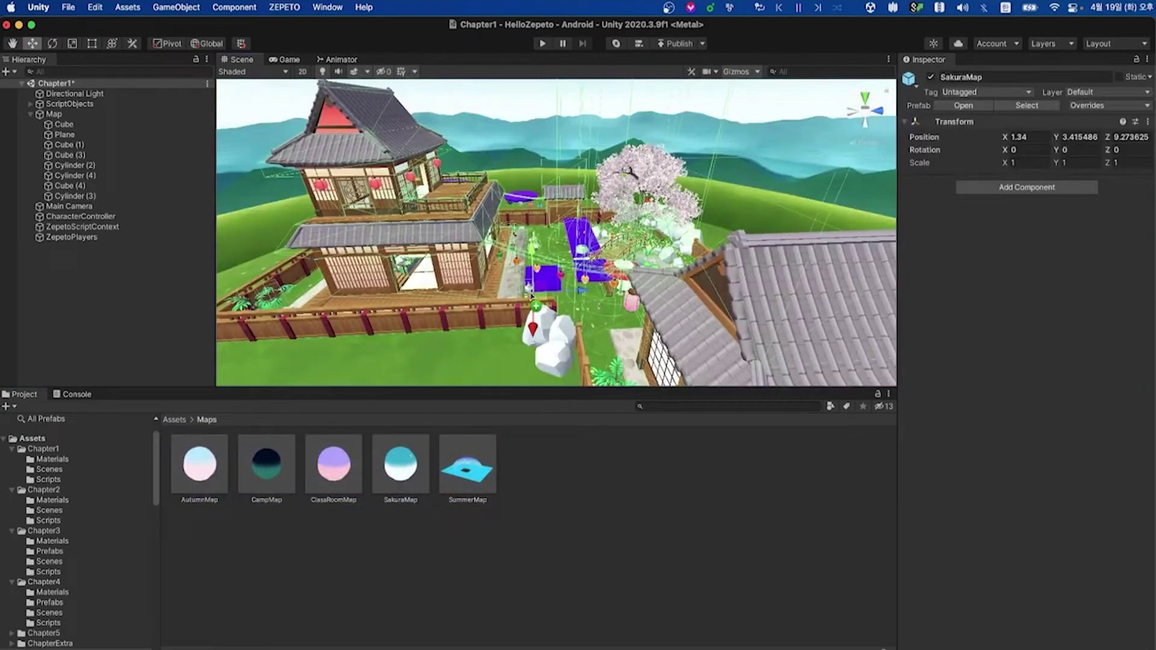
pyautogui.press('super+z')
# Open the Resource > DynamicStarrySky > Material folder of sky materials.
pyautogui.scroll(-2, 75, 578)
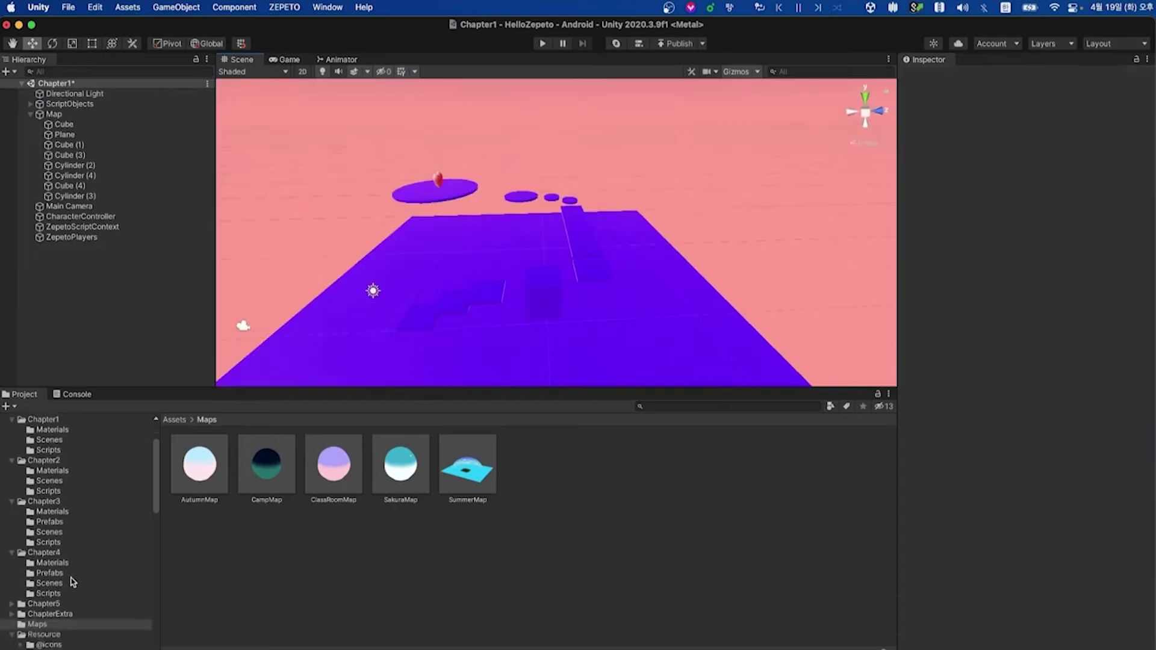
pyautogui.click(39, 636)
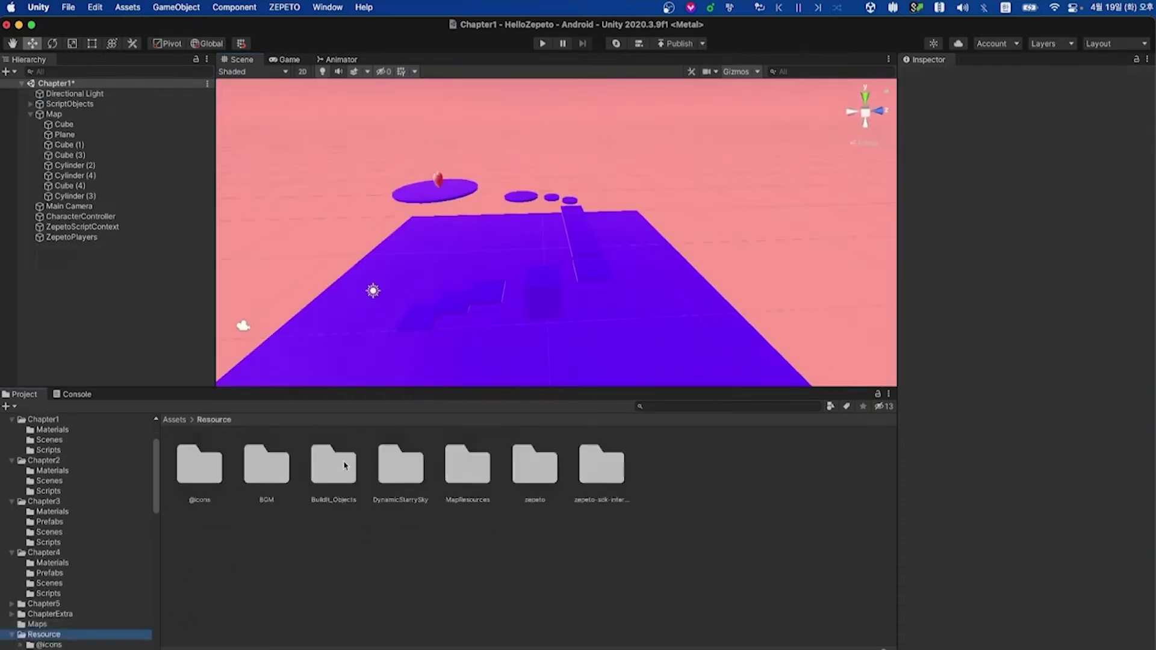
pyautogui.doubleClick(409, 481)
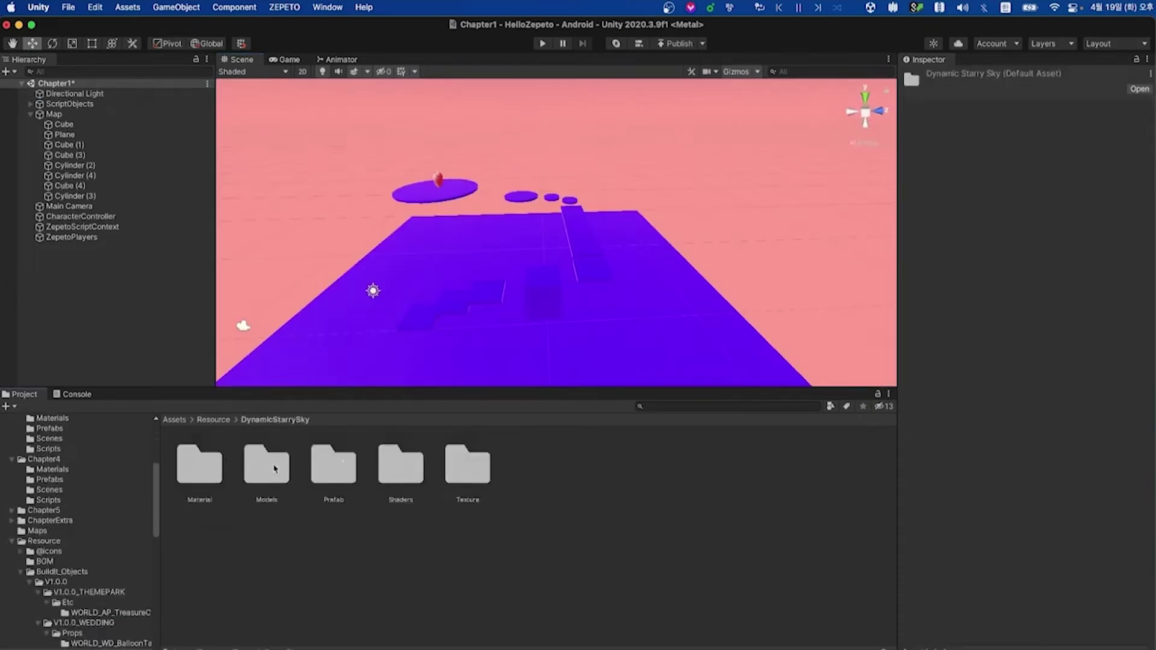
pyautogui.doubleClick(219, 474)
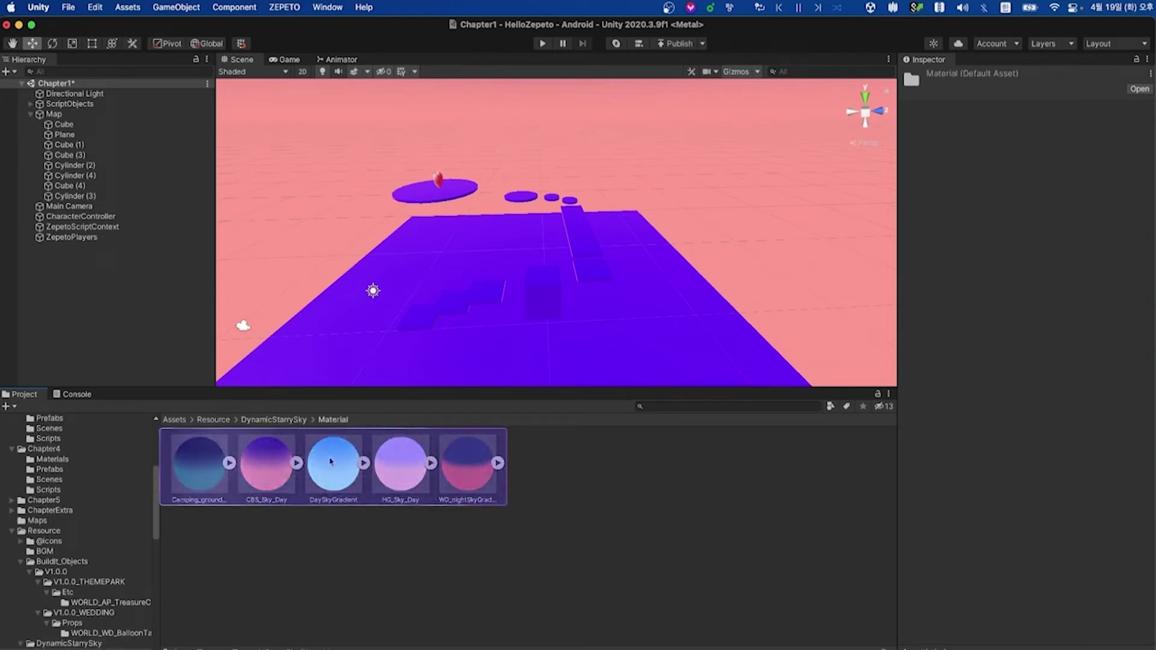
# Preview the HG_Sky_Day, night gradient and CBS_Sky_Day skies on the scene.
pyautogui.moveTo(400, 464); pyautogui.dragTo(330, 206)
pyautogui.moveTo(446, 277); pyautogui.dragTo(532, 336, button='middle')
pyautogui.moveTo(467, 464); pyautogui.dragTo(395, 265)
pyautogui.moveTo(394, 265); pyautogui.dragTo(451, 330, button='middle')
pyautogui.moveTo(266, 464); pyautogui.dragTo(399, 313)
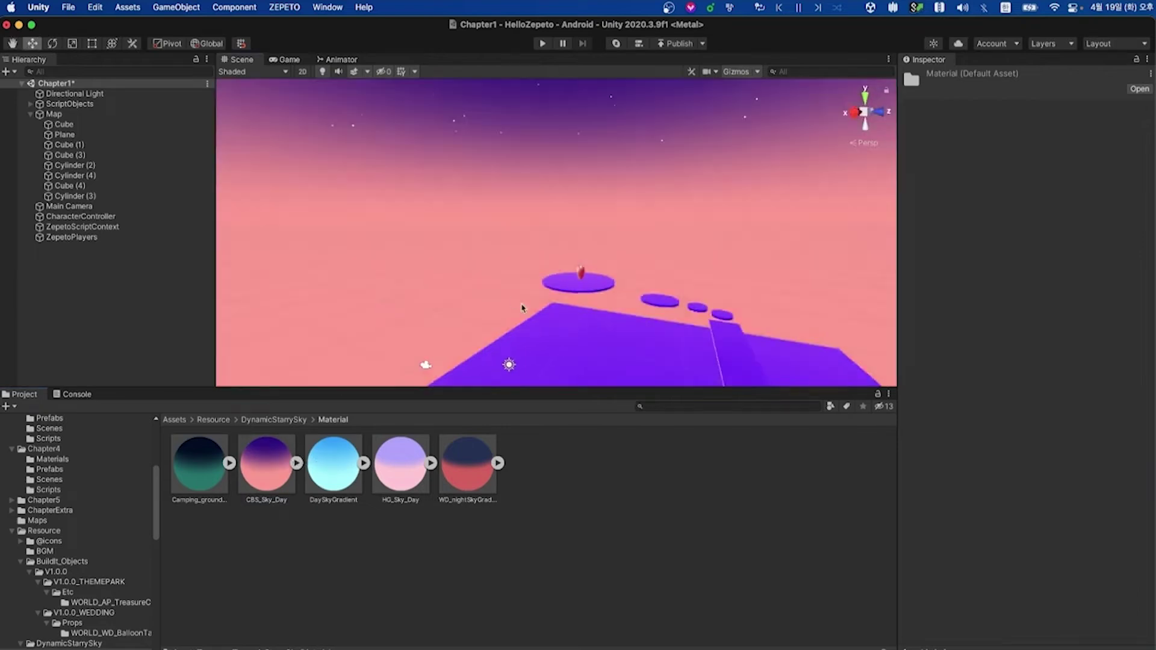
pyautogui.moveTo(521, 307); pyautogui.dragTo(452, 601, button='right')
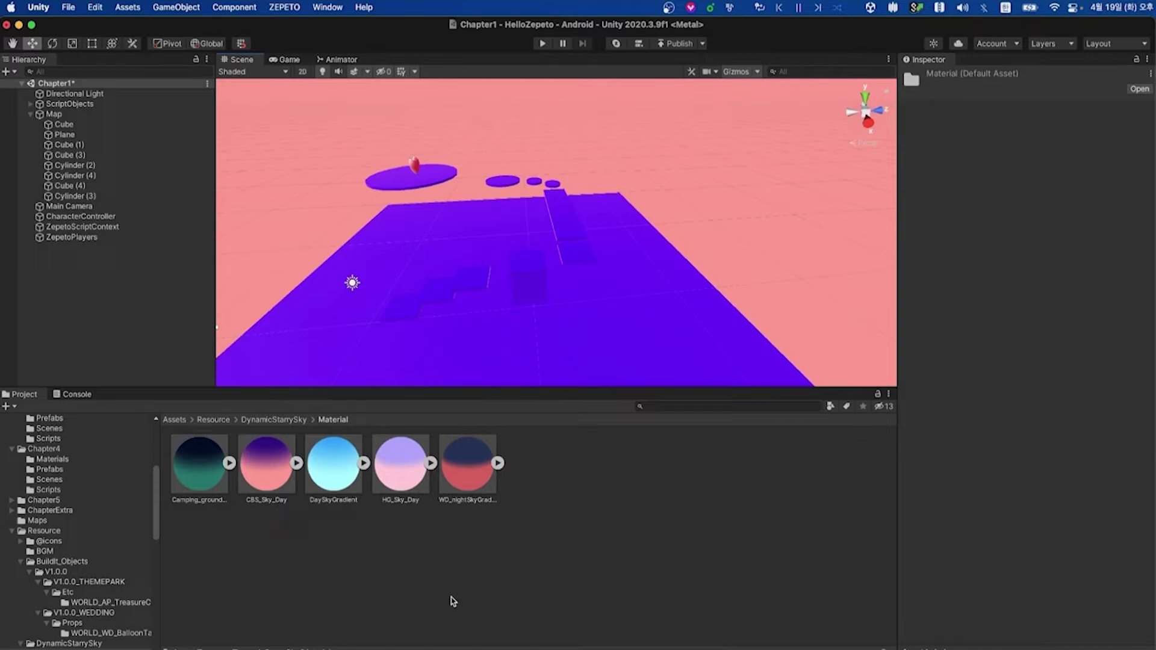
# Review the ZEPETO.Buildit City, Classroom, ThemePark and Wedding packages in the Package Manager.
pyautogui.click(328, 8)
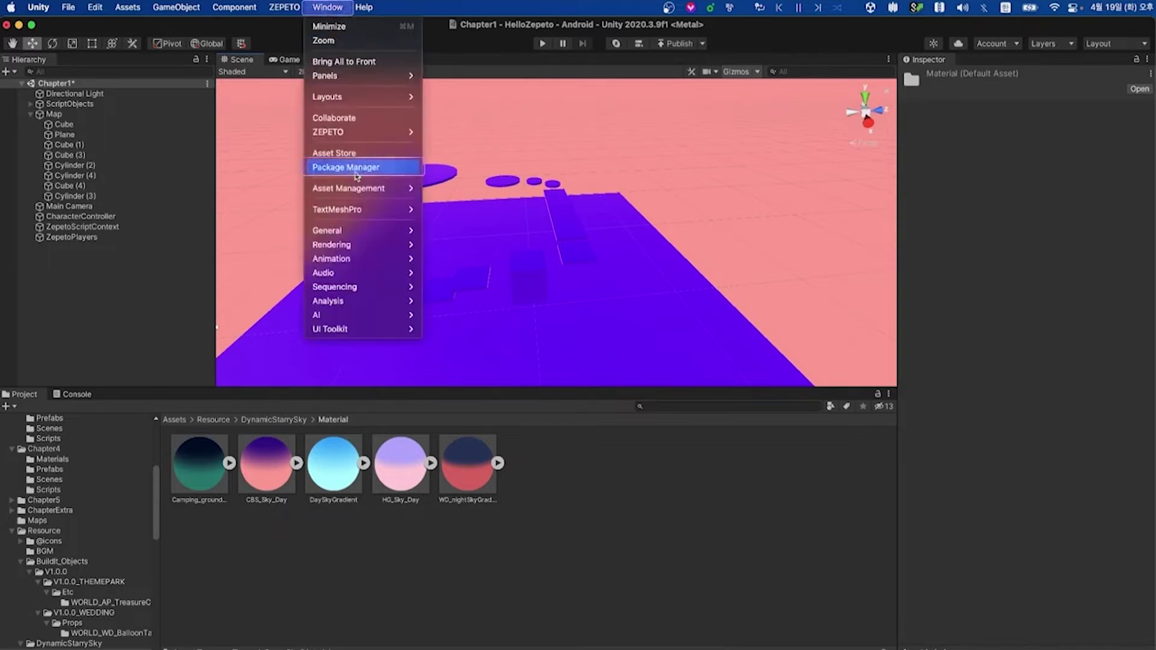
pyautogui.click(356, 174)
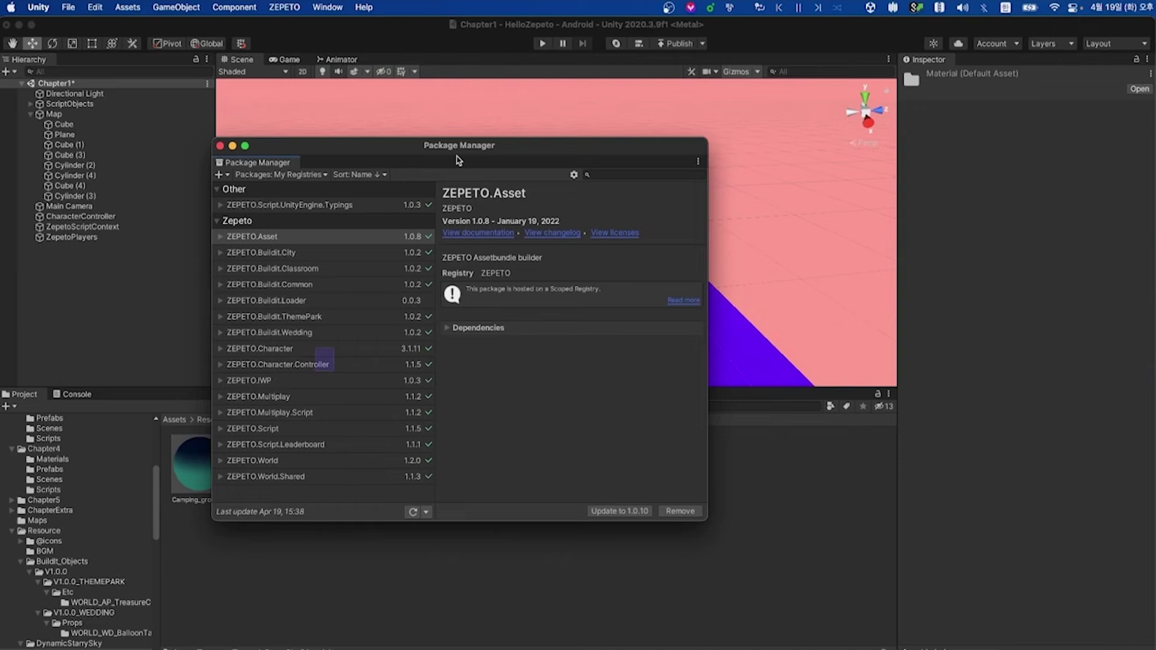
pyautogui.click(291, 256)
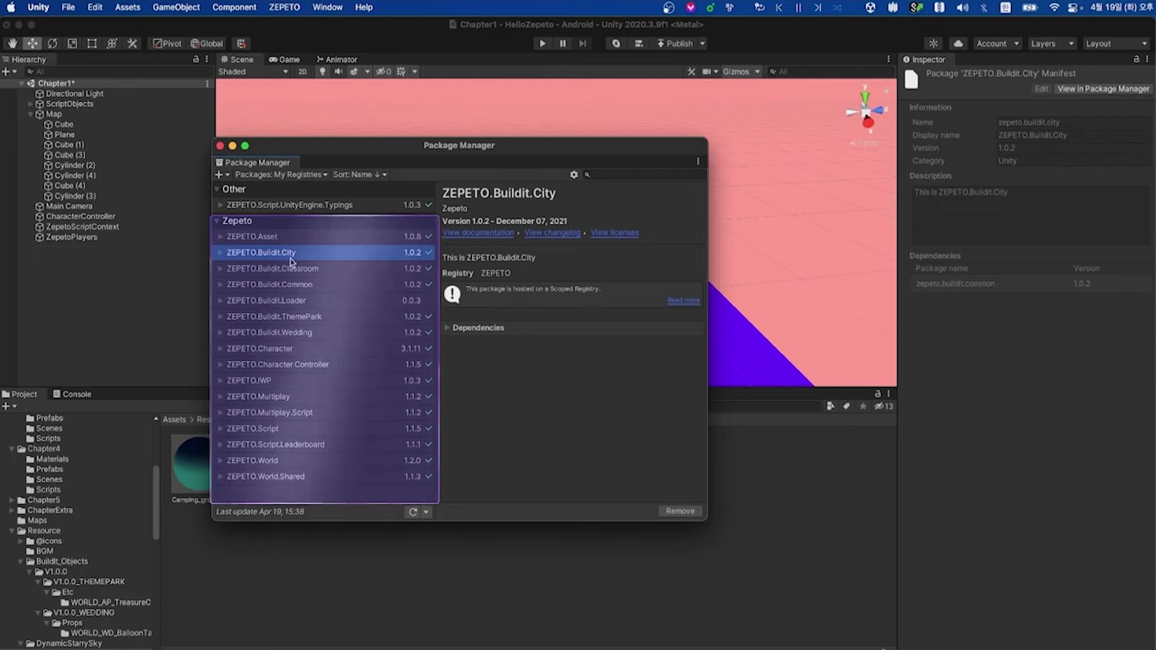
pyautogui.click(267, 271)
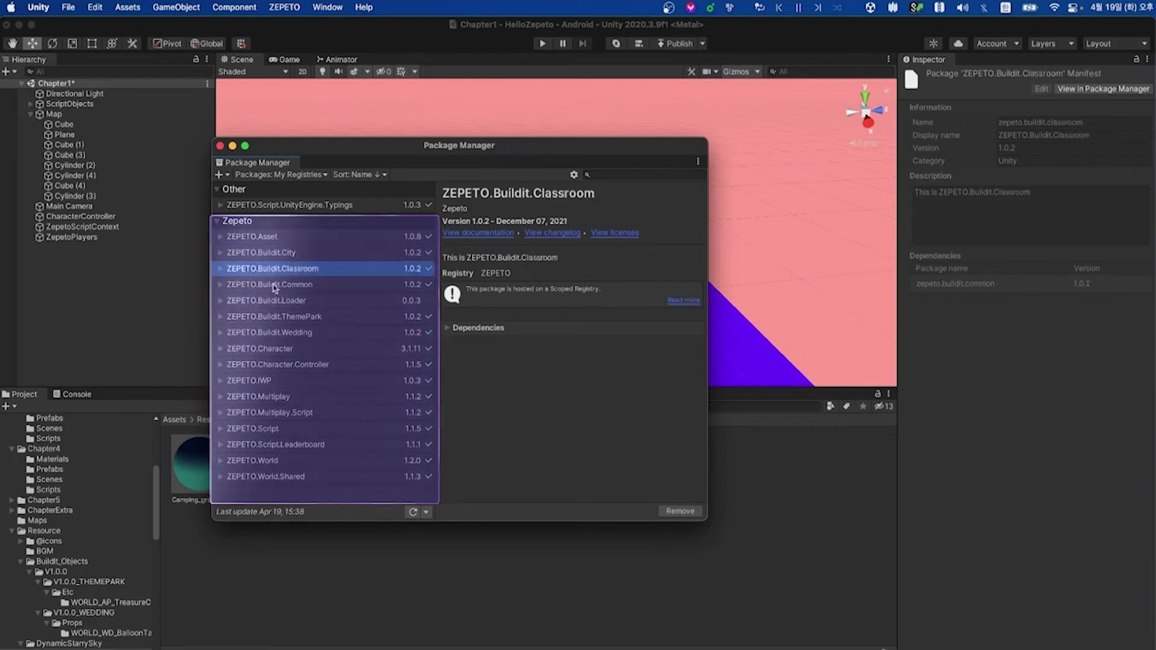
pyautogui.click(266, 317)
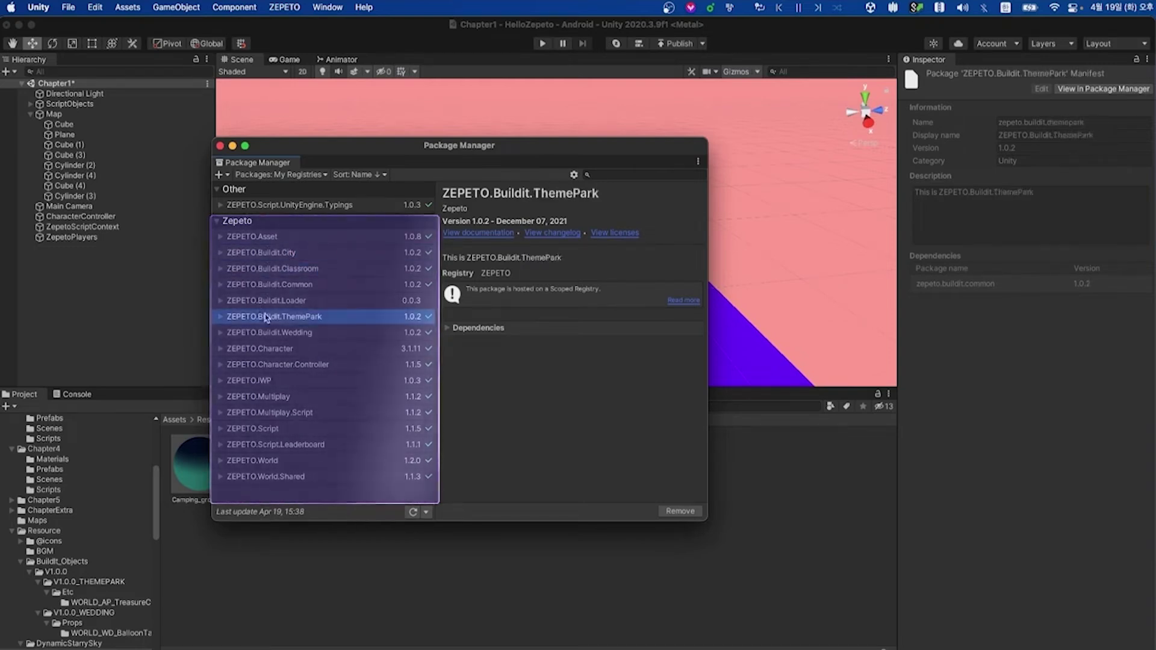
pyautogui.click(294, 338)
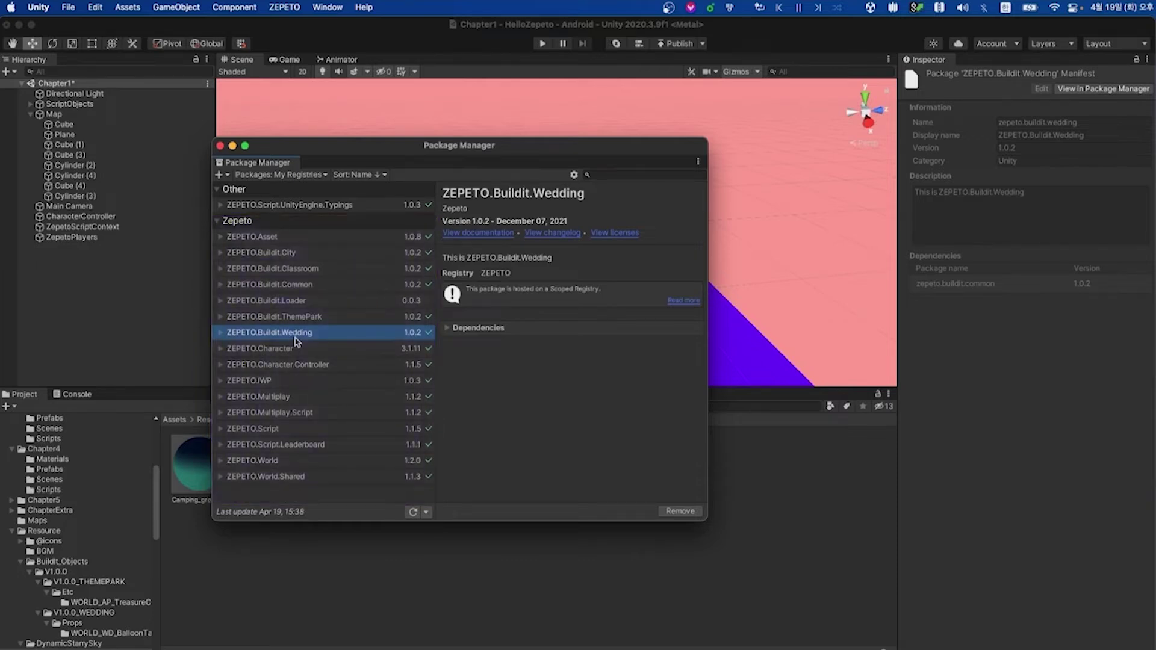
# Close the Package Manager and browse the ZEPETO.Buildit.Classroom chairs, desks and CLASS signs.
pyautogui.press('super+w')
pyautogui.scroll(-10, 137, 532)
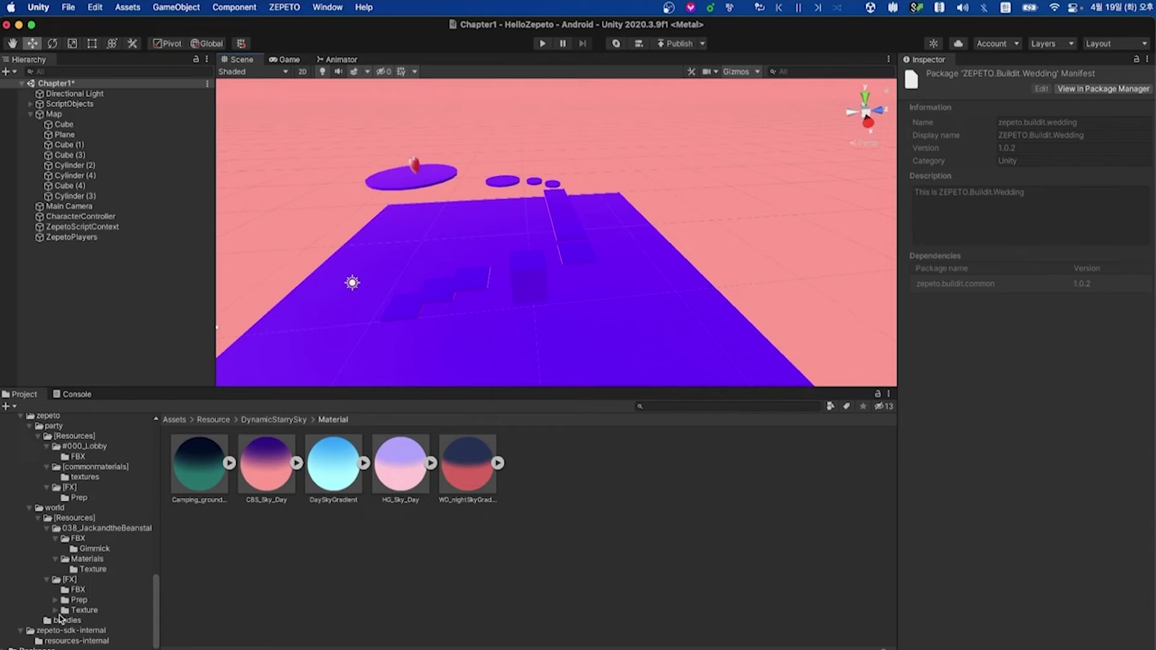
pyautogui.scroll(-10, 154, 572)
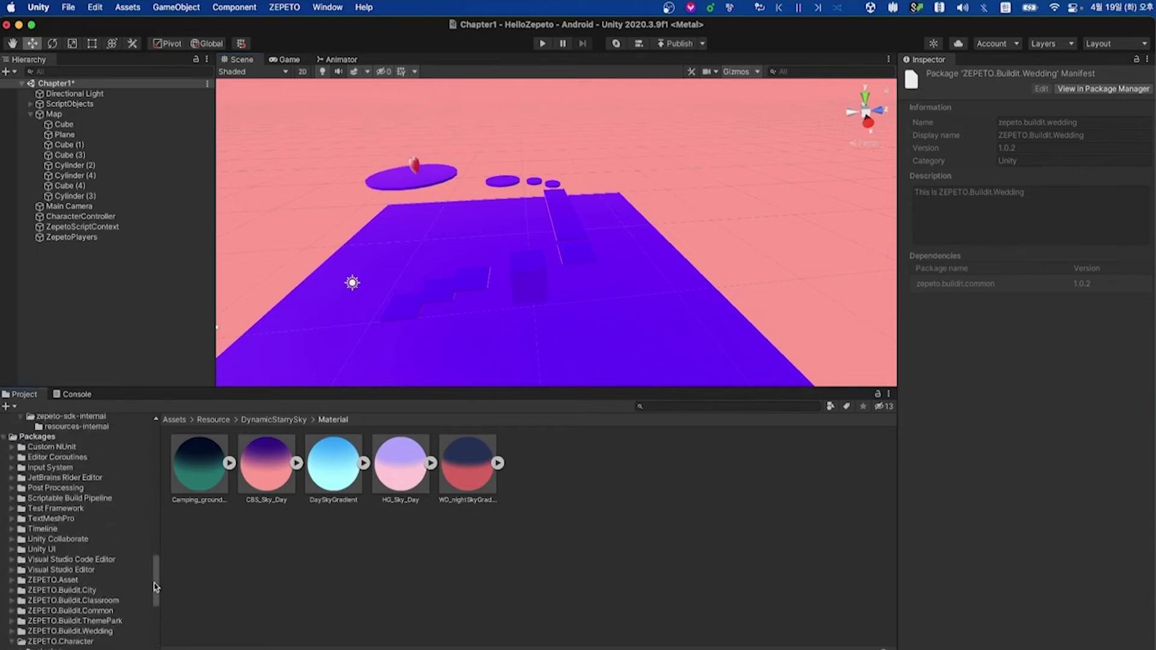
pyautogui.scroll(-2, 156, 587)
pyautogui.click(75, 579)
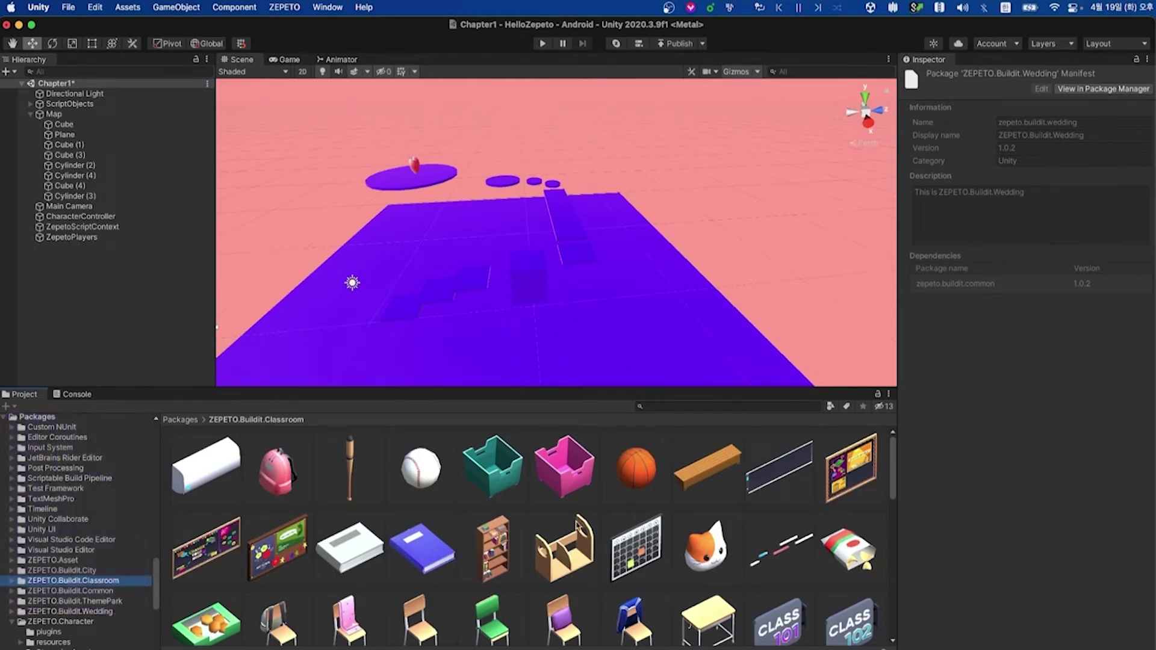
pyautogui.scroll(-5, 563, 566)
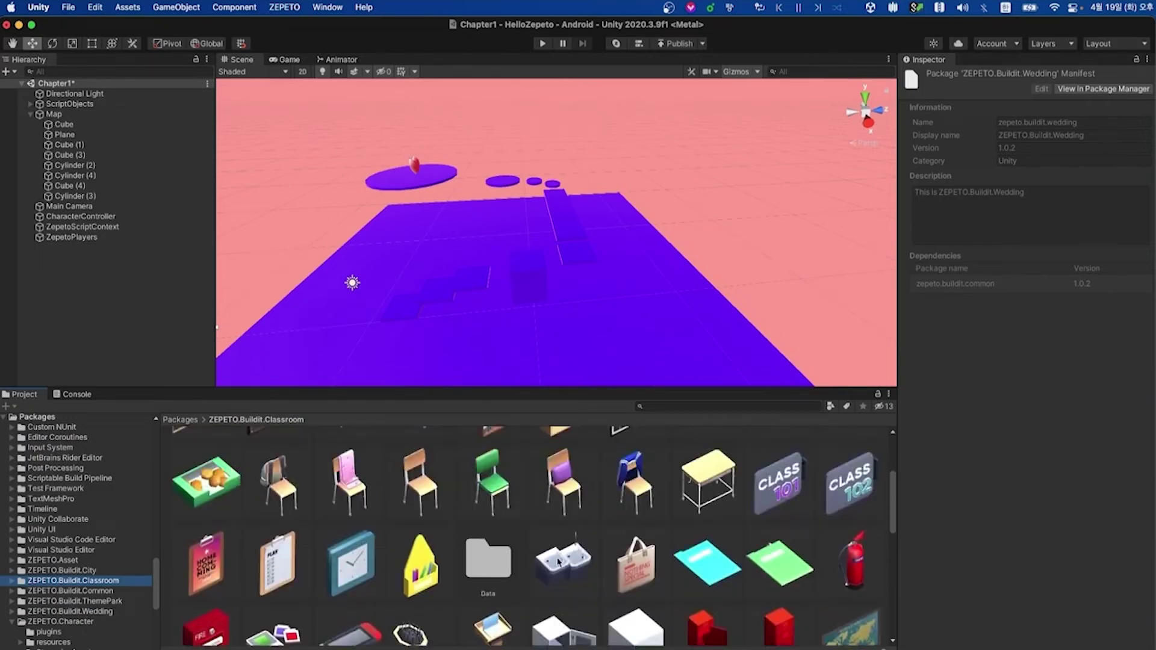
pyautogui.click(327, 8)
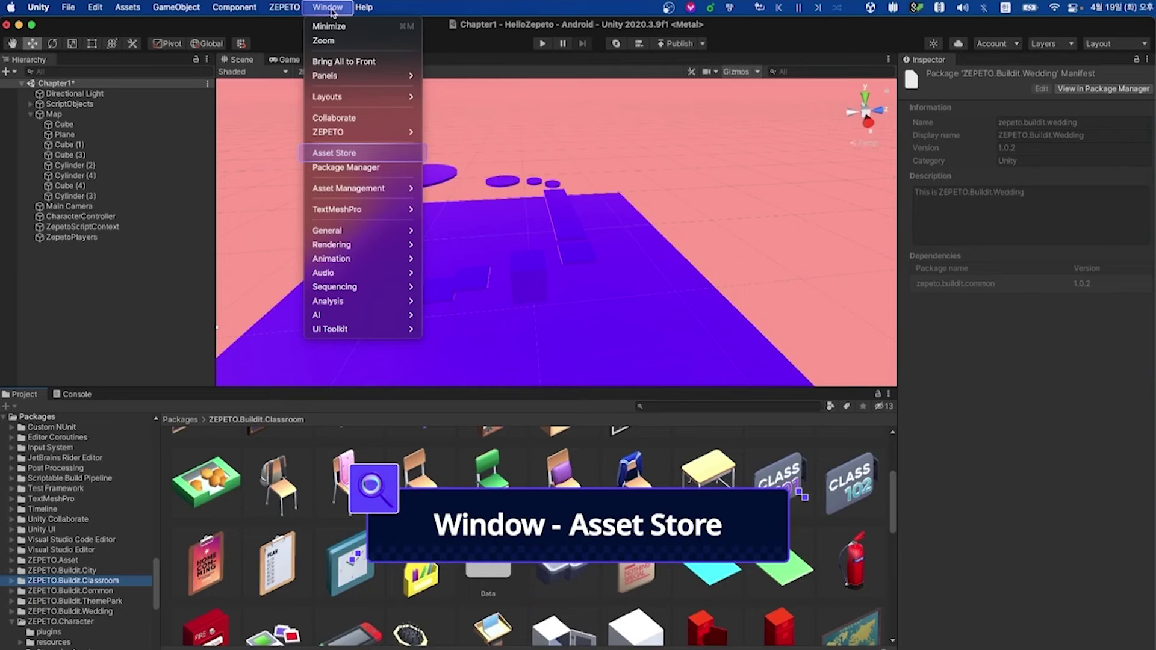
# Filter the Asset Store's bgm search to free assets (무료 에셋), giving 25 results.
pyautogui.click(346, 155)
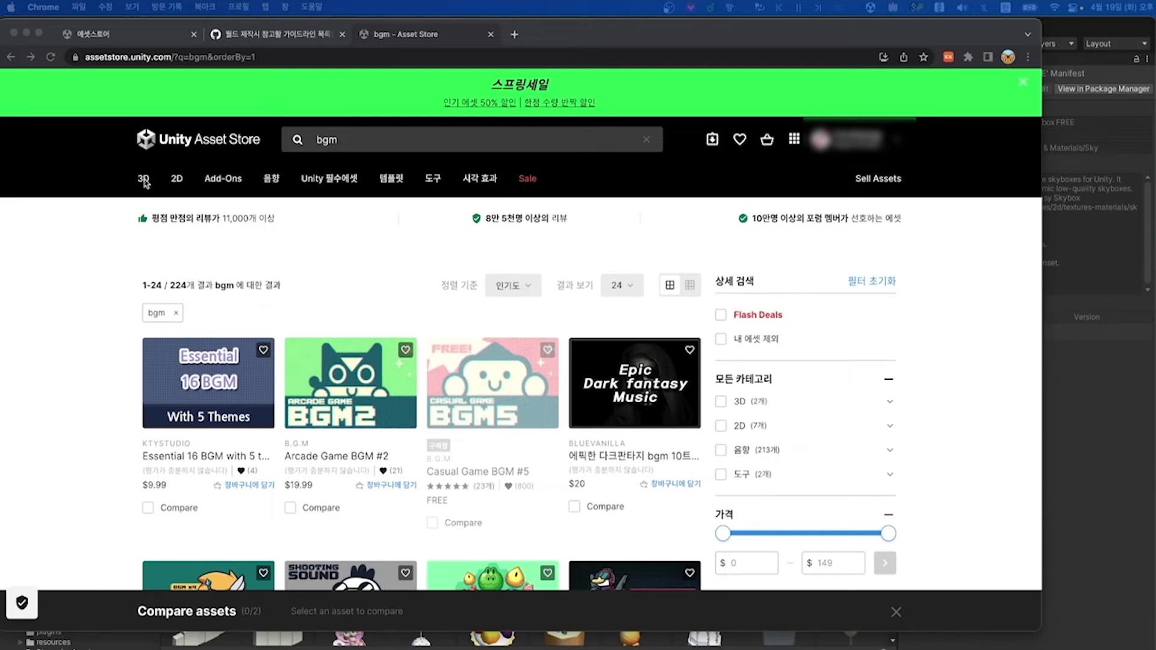
pyautogui.moveTo(145, 182)
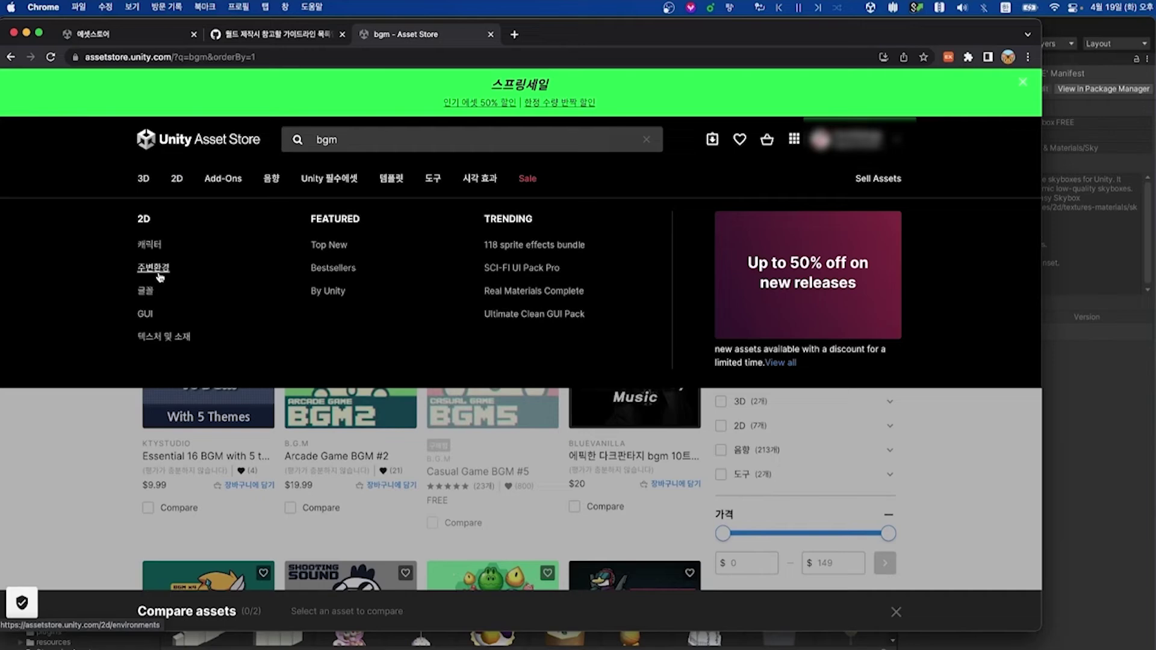
pyautogui.moveTo(266, 183)
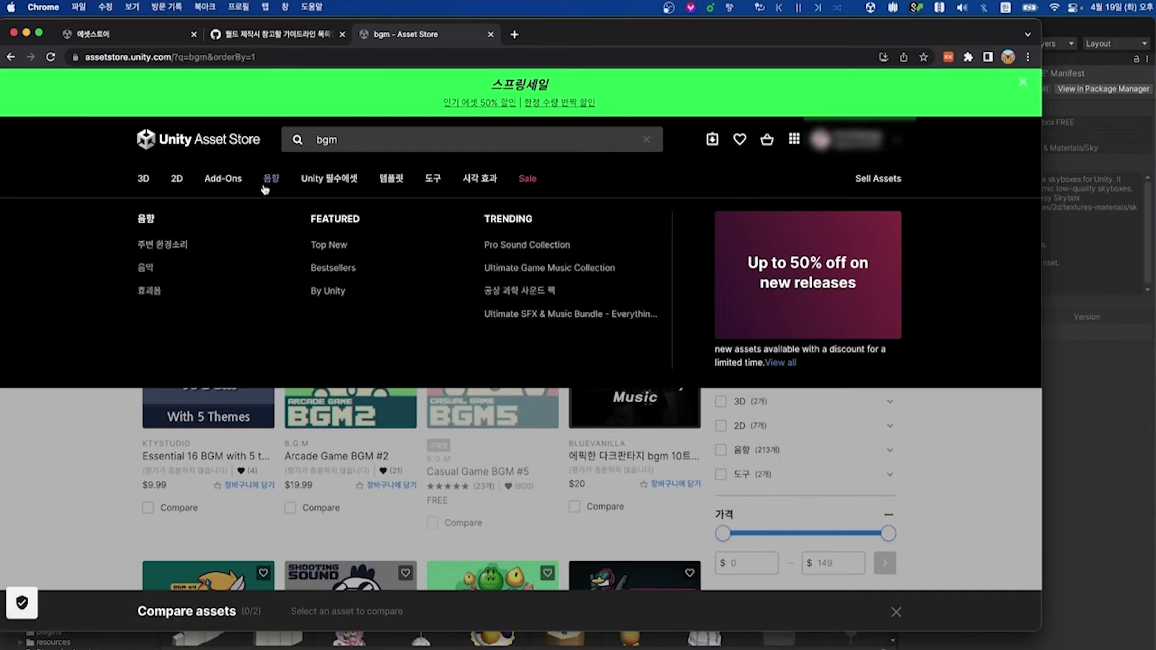
pyautogui.click(351, 141)
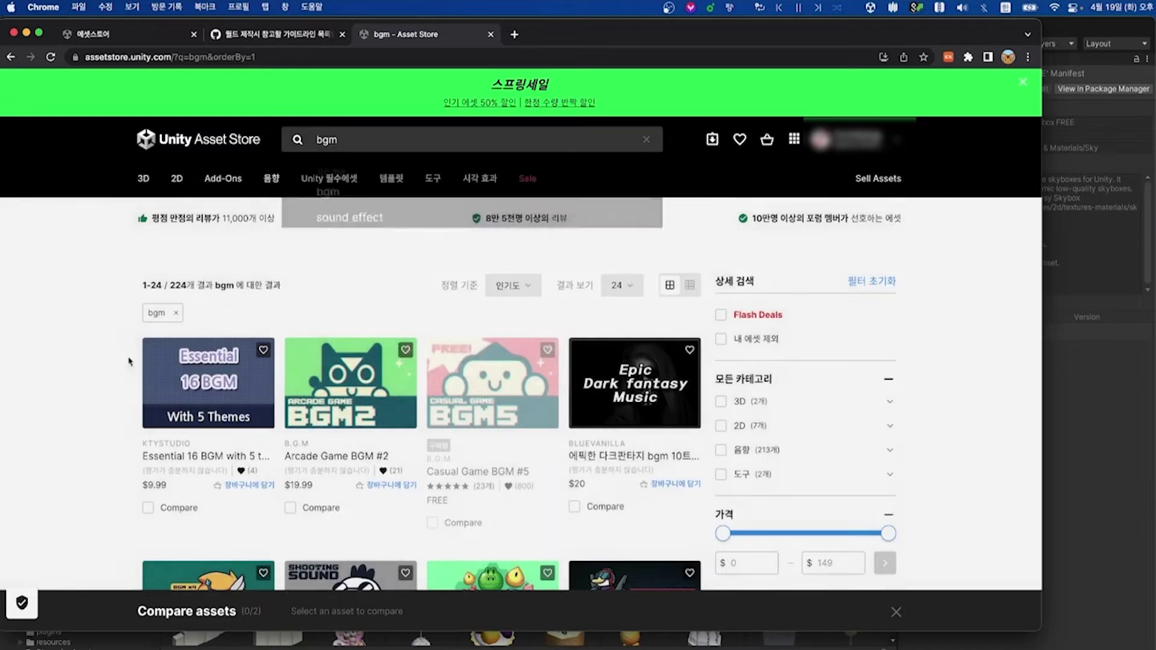
pyautogui.click(121, 313)
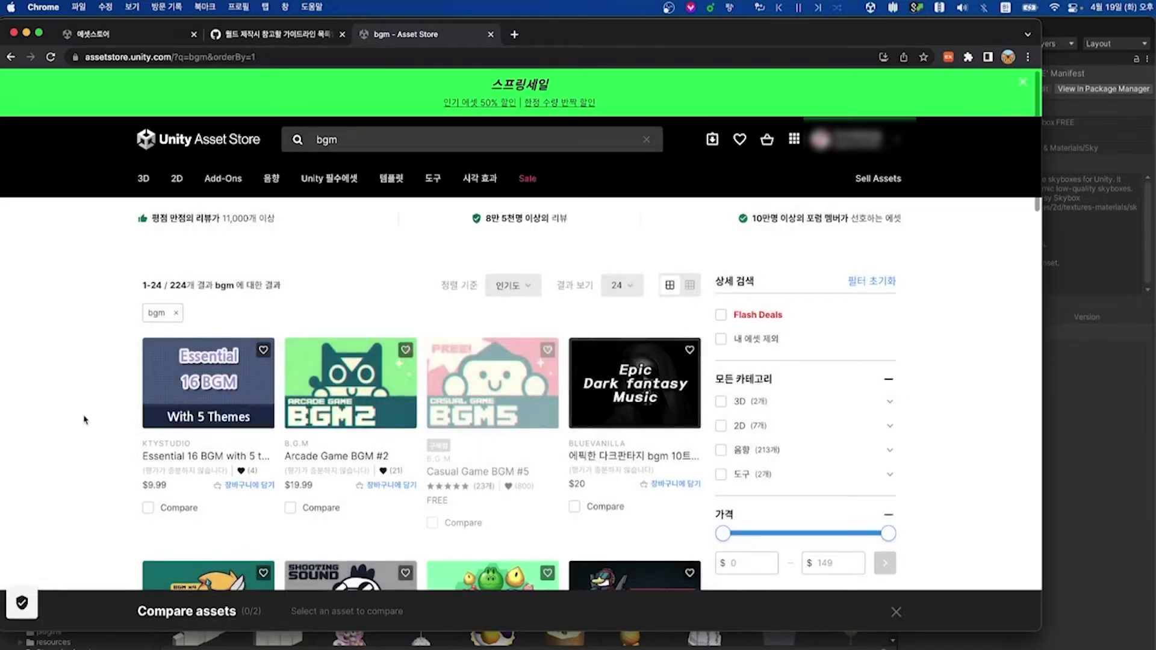
pyautogui.scroll(-5, 84, 419)
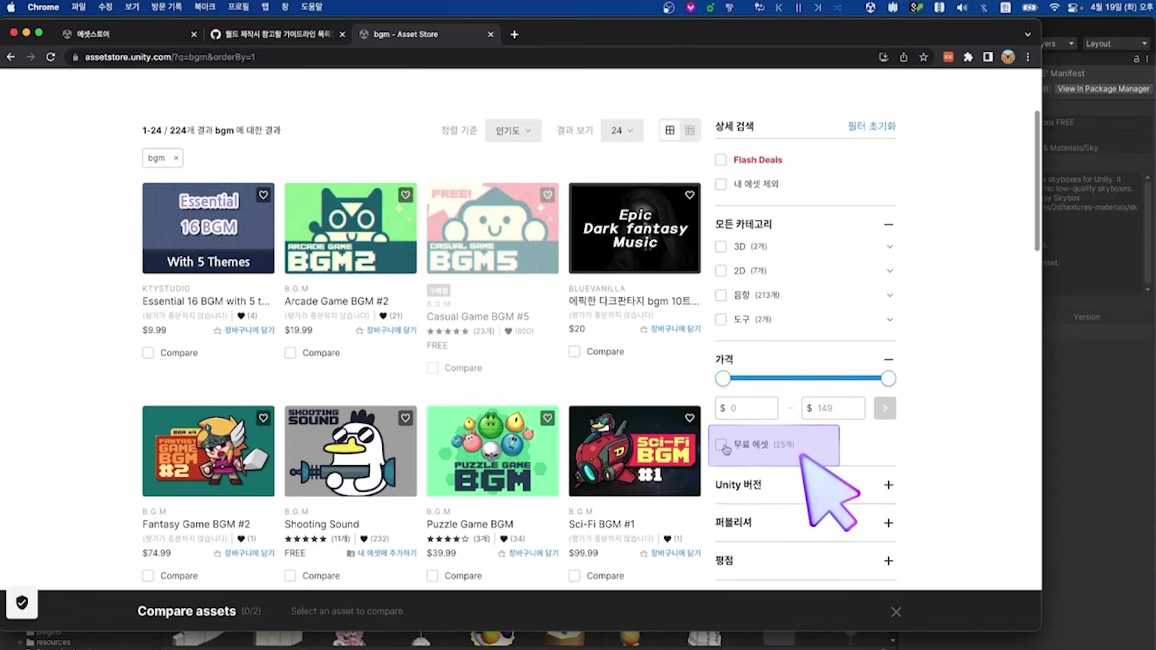
pyautogui.click(725, 447)
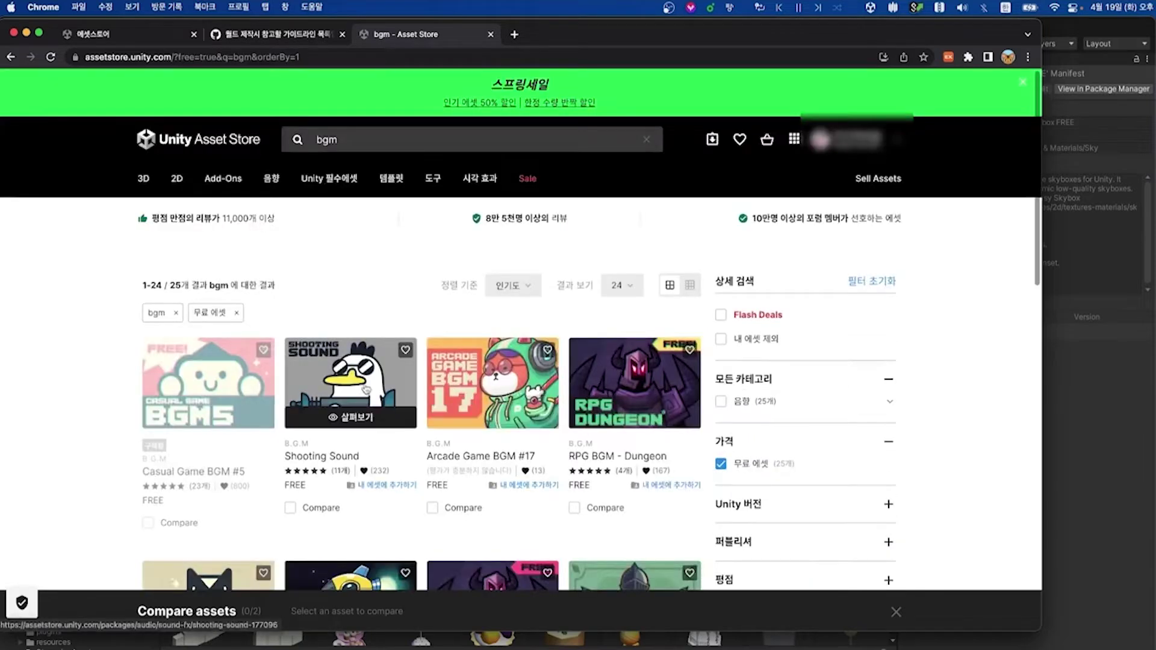
# Open the Arcade Game BGM #17 page and listen to its preview video.
pyautogui.click(490, 391)
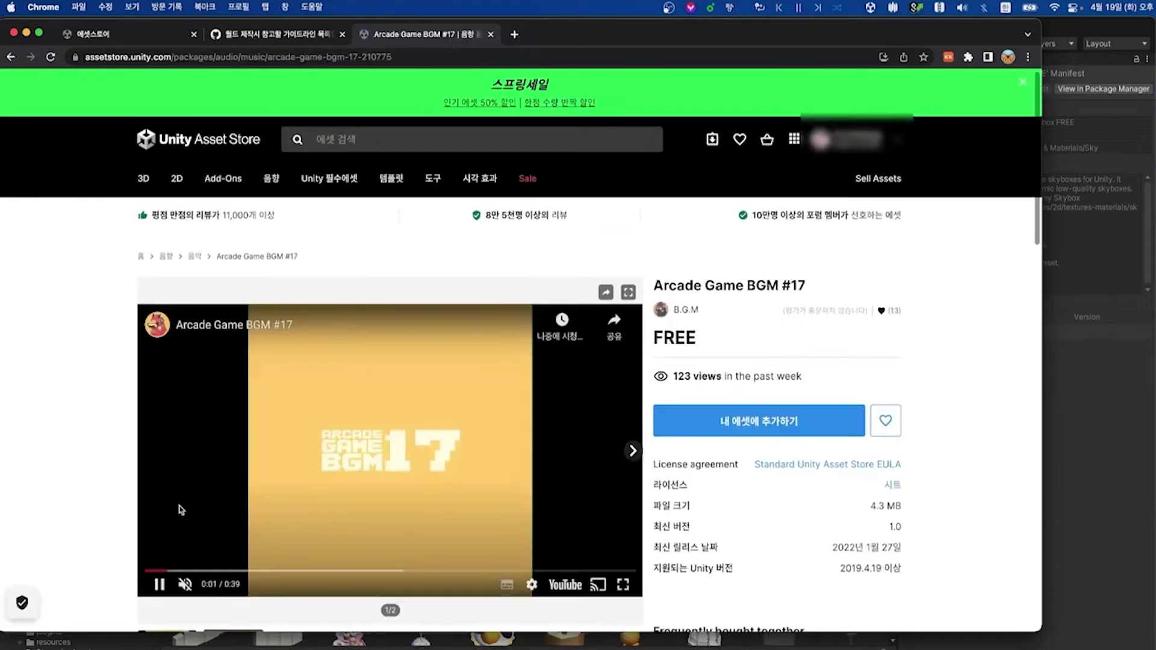
pyautogui.click(185, 585)
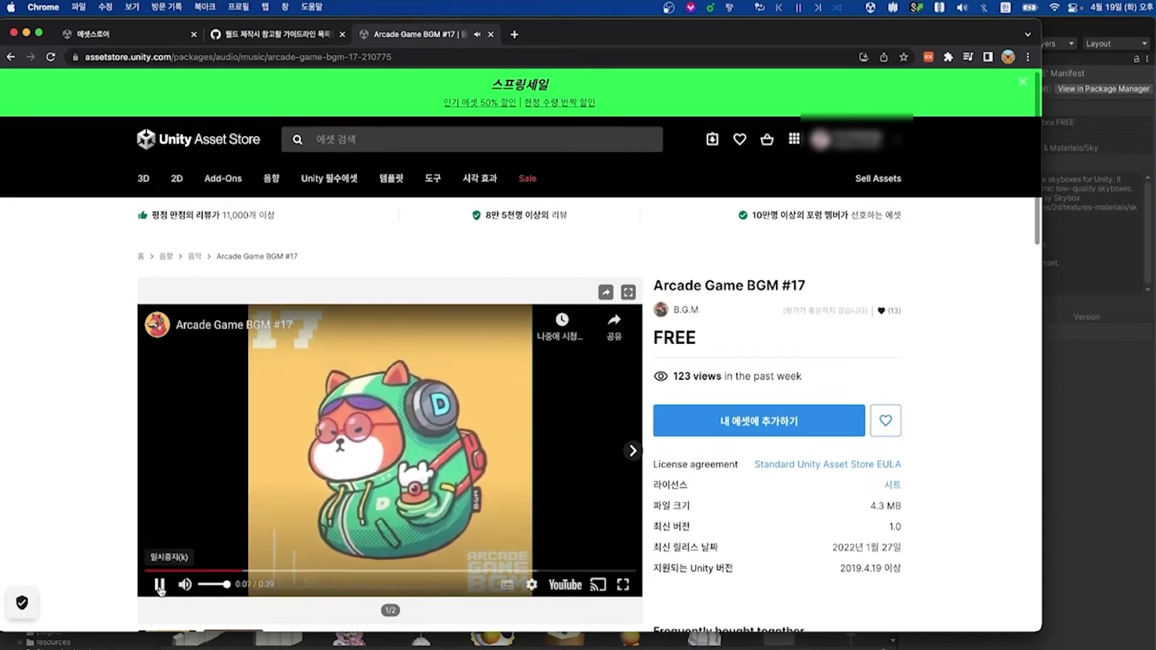
pyautogui.click(546, 496)
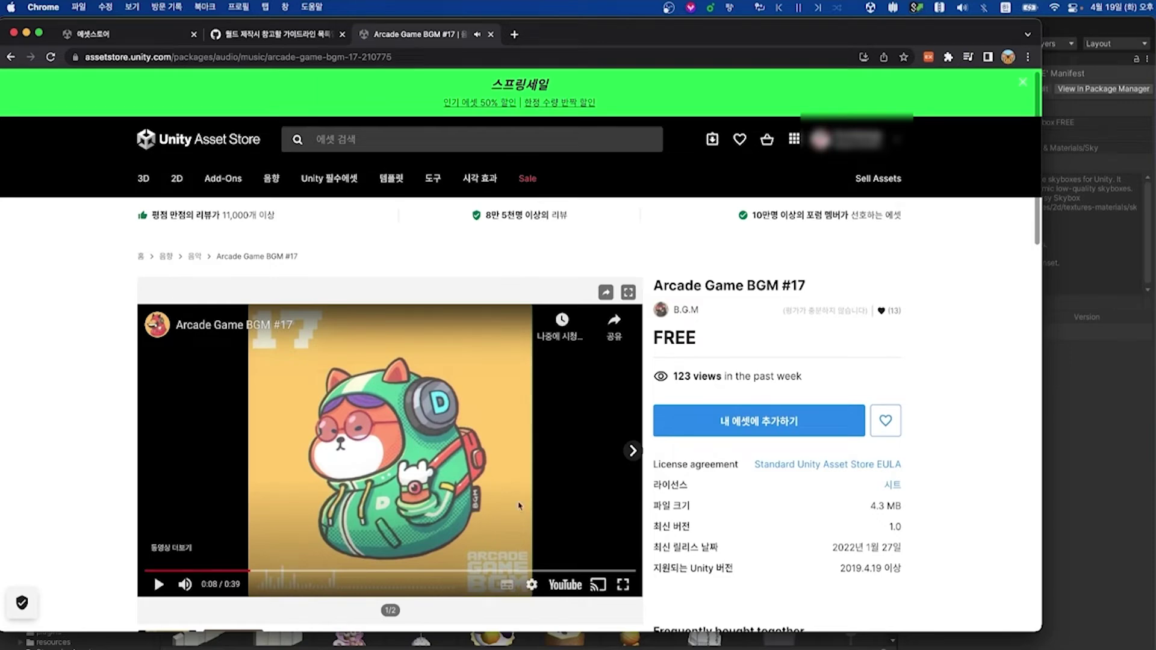
# Add Arcade Game BGM #17 to My Assets, accept the EULA, and open it in Unity.
pyautogui.click(783, 421)
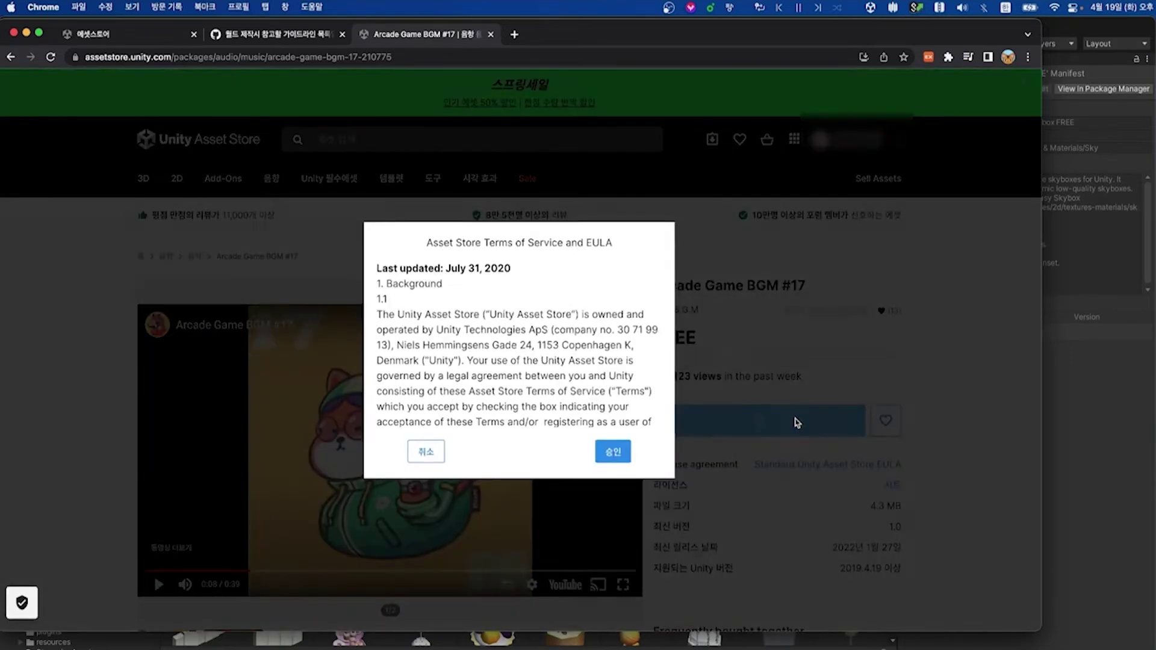
pyautogui.click(615, 452)
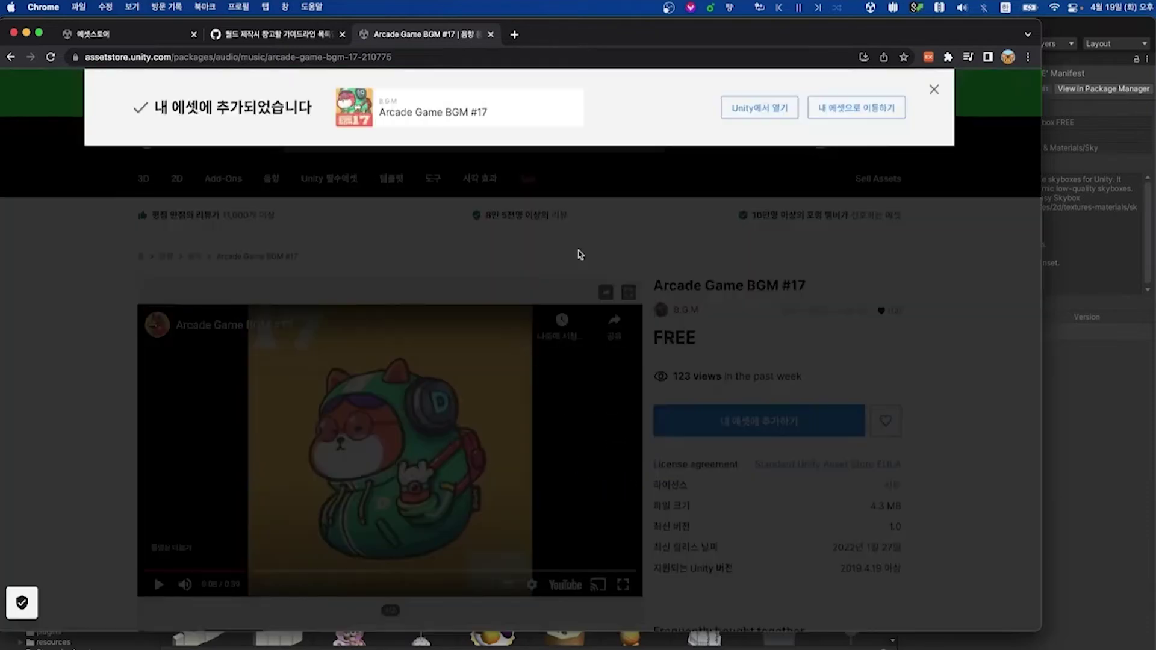
pyautogui.click(753, 106)
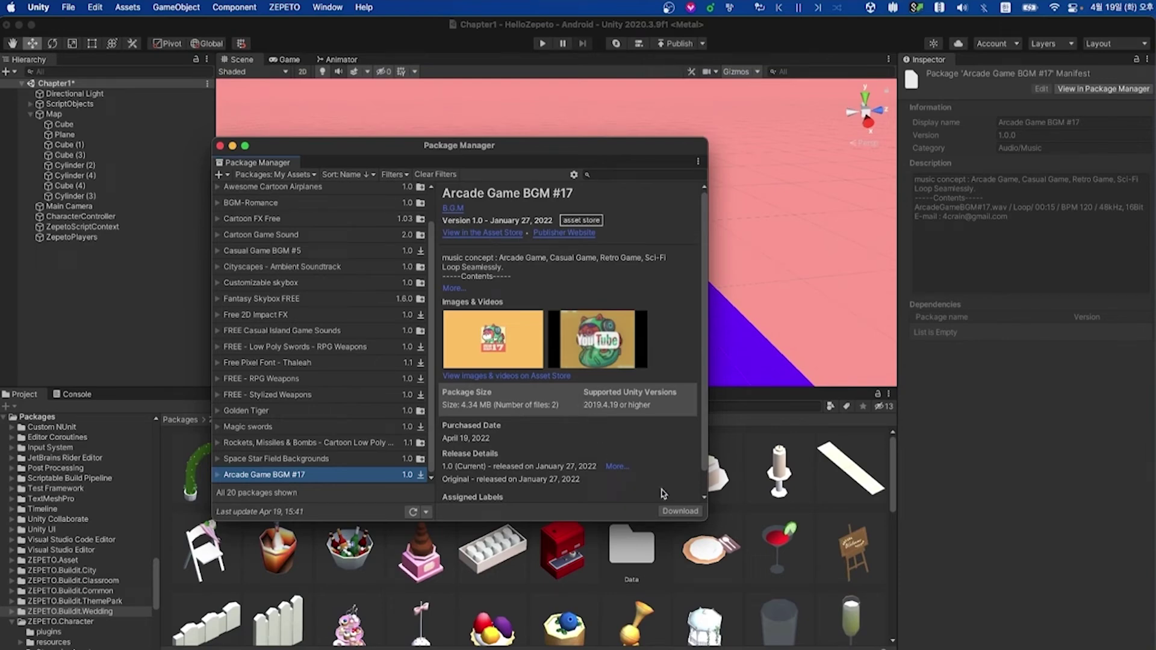
# Download Arcade Game BGM #17 and import ArcadeGameBGM#17.wav and ReadMe.txt.
pyautogui.click(685, 513)
pyautogui.click(681, 512)
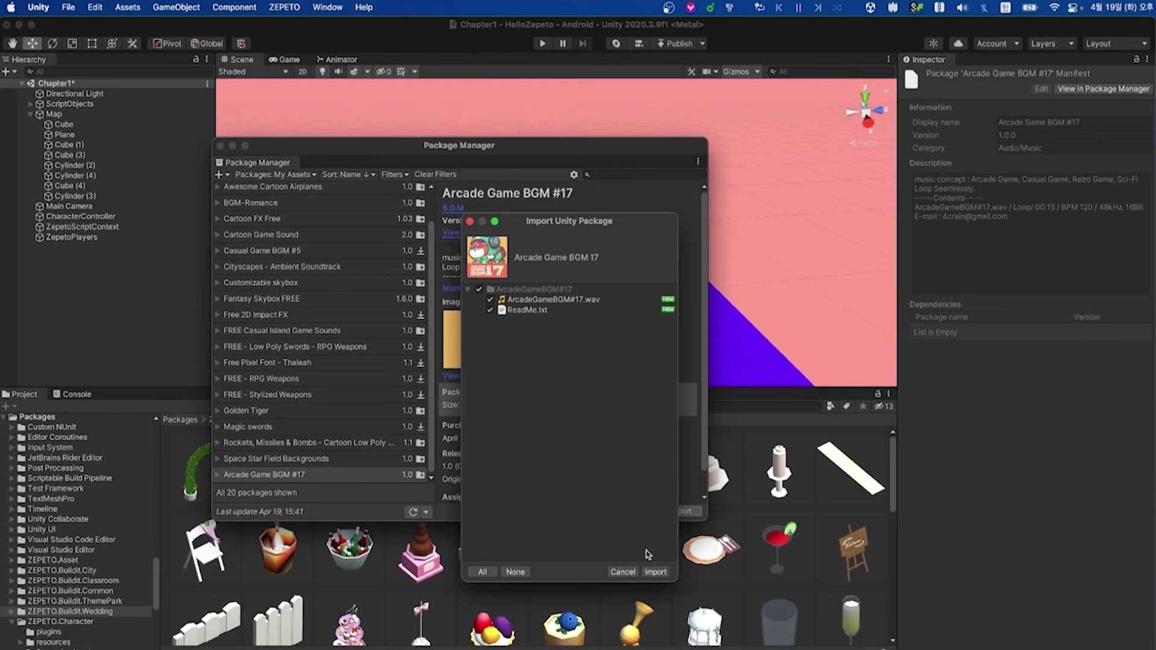
pyautogui.click(655, 572)
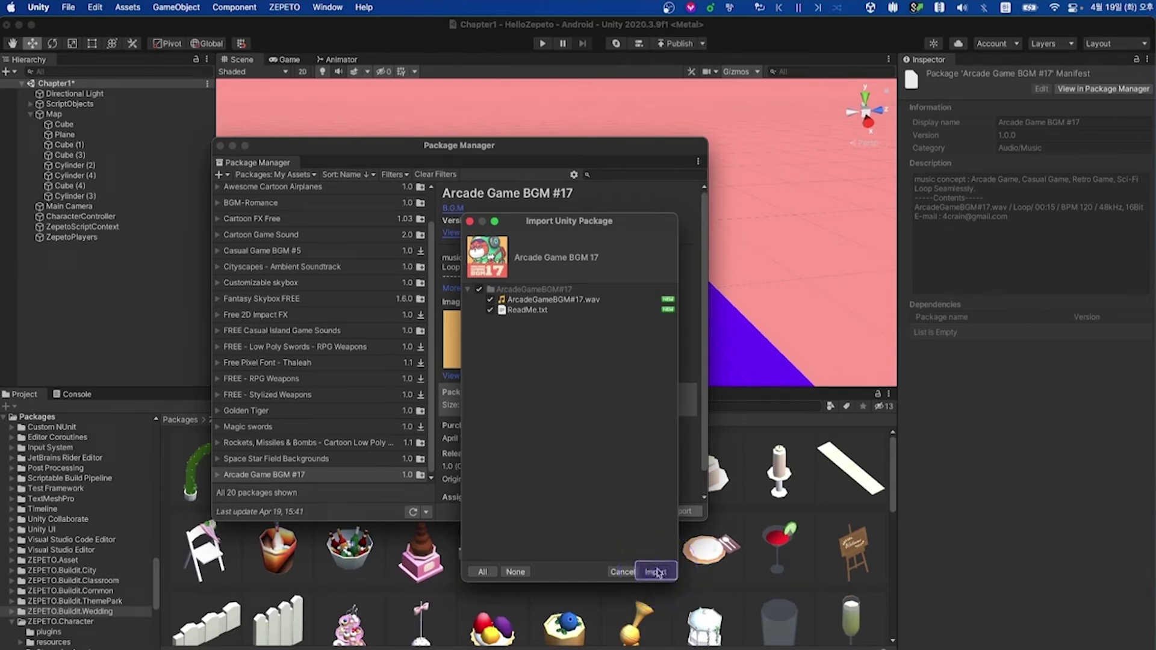
# Close the Package Manager and open the ArcadeGameBGM#17 folder under Assets.
pyautogui.click(220, 145)
pyautogui.moveTo(156, 578); pyautogui.dragTo(164, 470)
pyautogui.scroll(5, 163, 471)
pyautogui.click(36, 468)
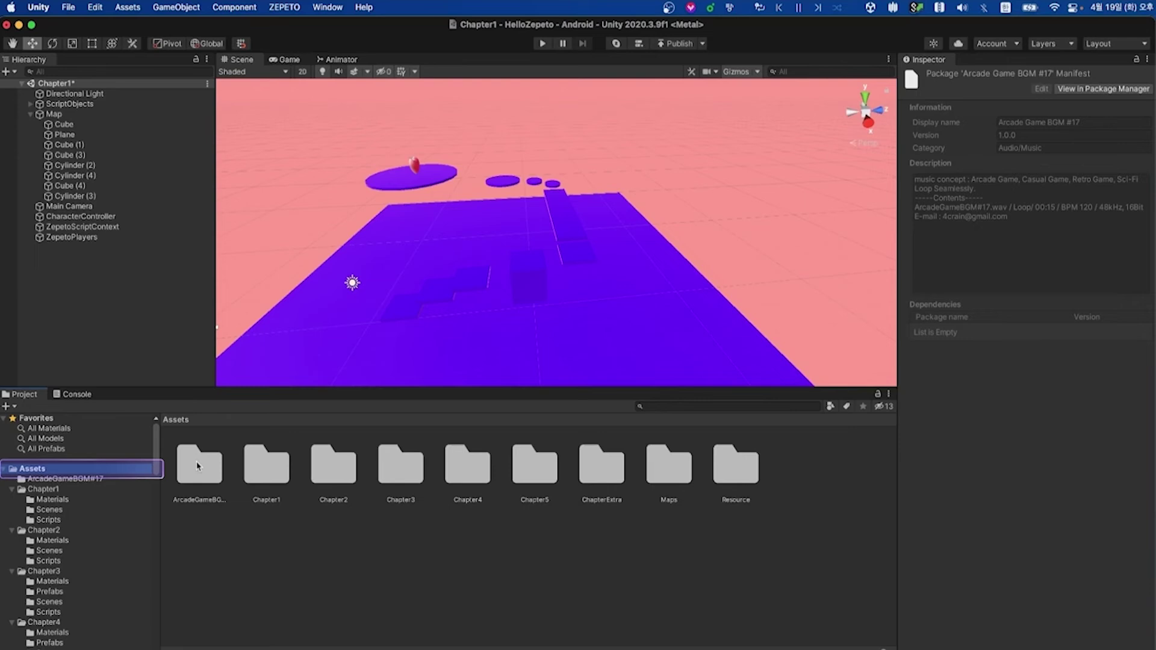
pyautogui.doubleClick(197, 465)
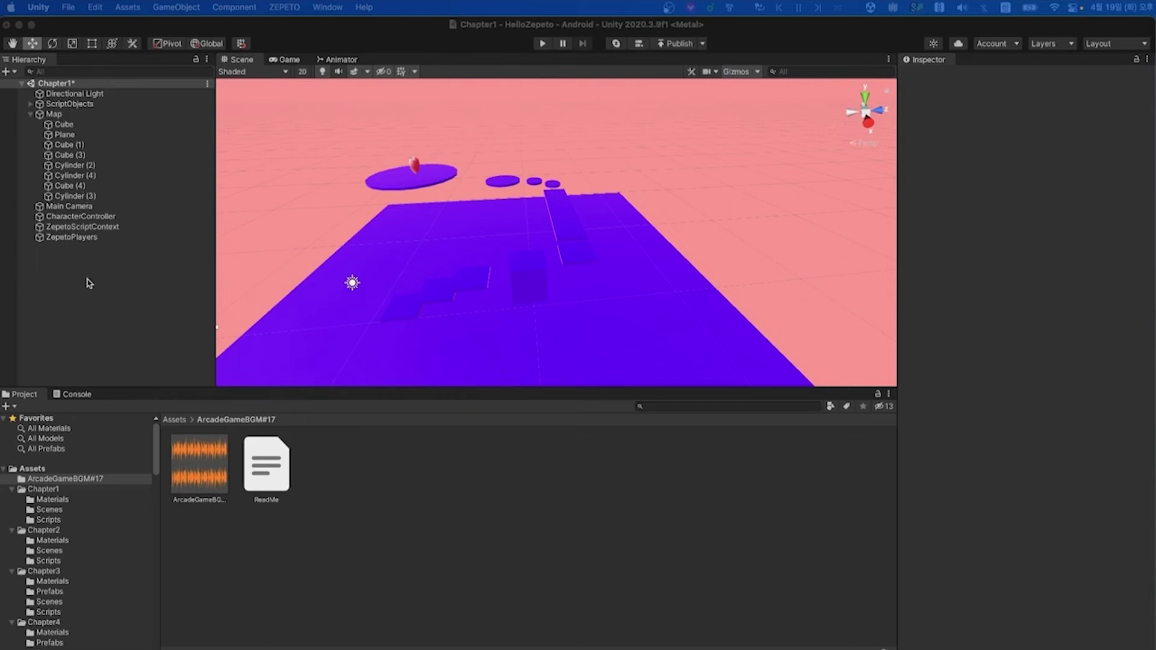
pyautogui.click(66, 207)
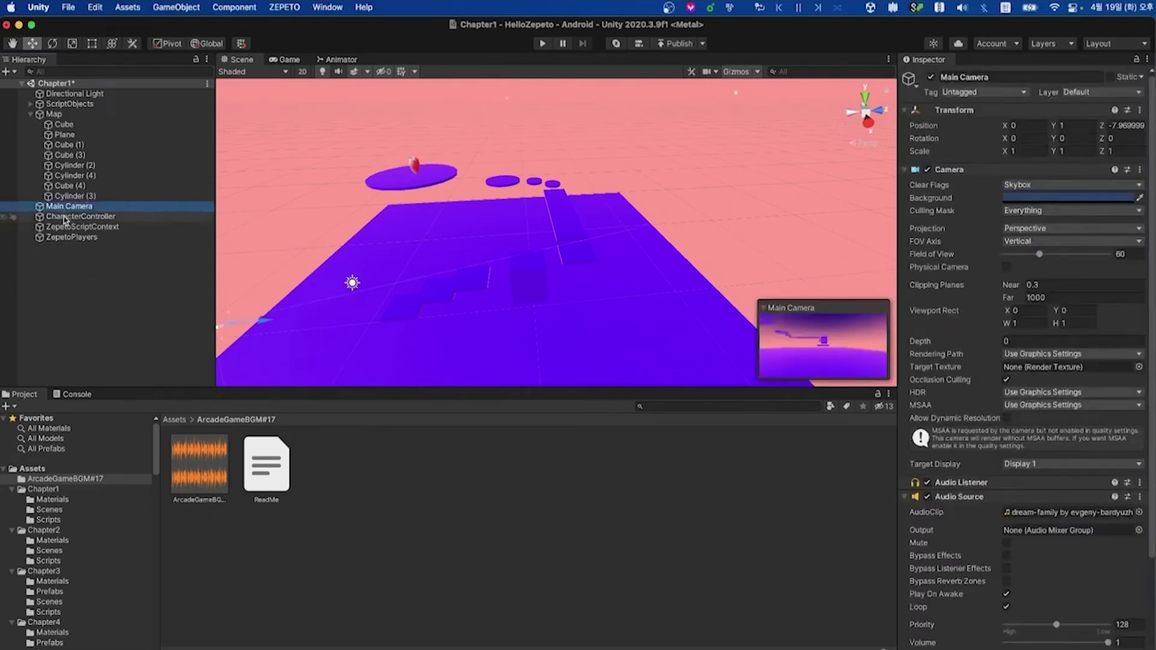
# Create a new empty object named BGMPlayer.
pyautogui.click(64, 216)
pyautogui.click(7, 71)
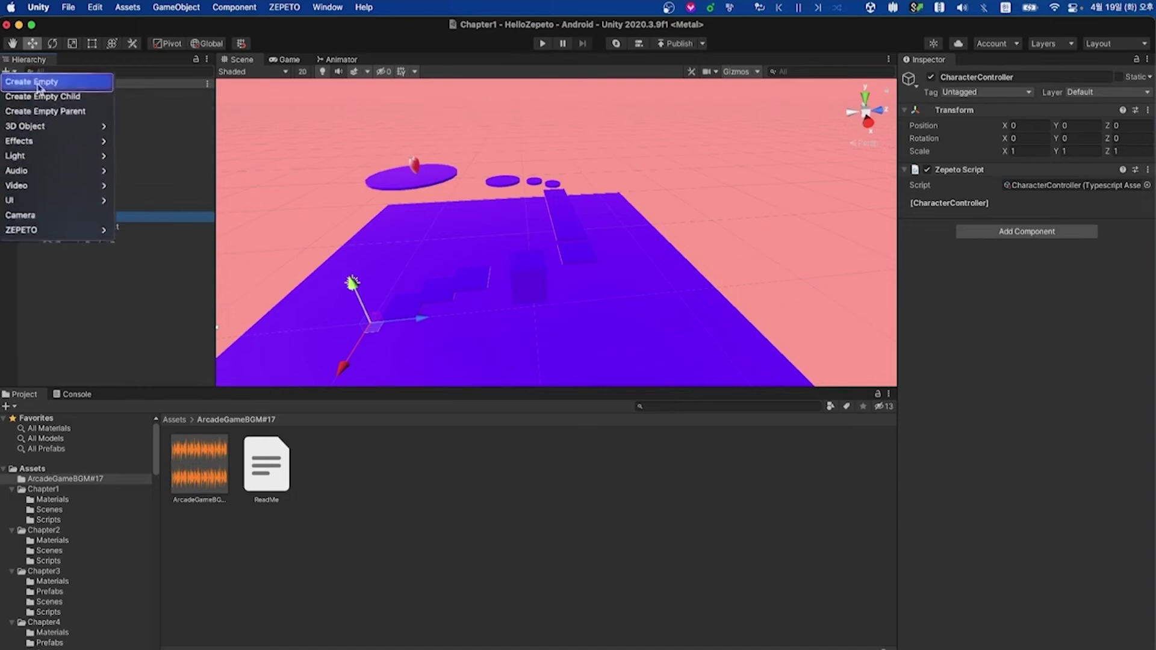
pyautogui.click(38, 87)
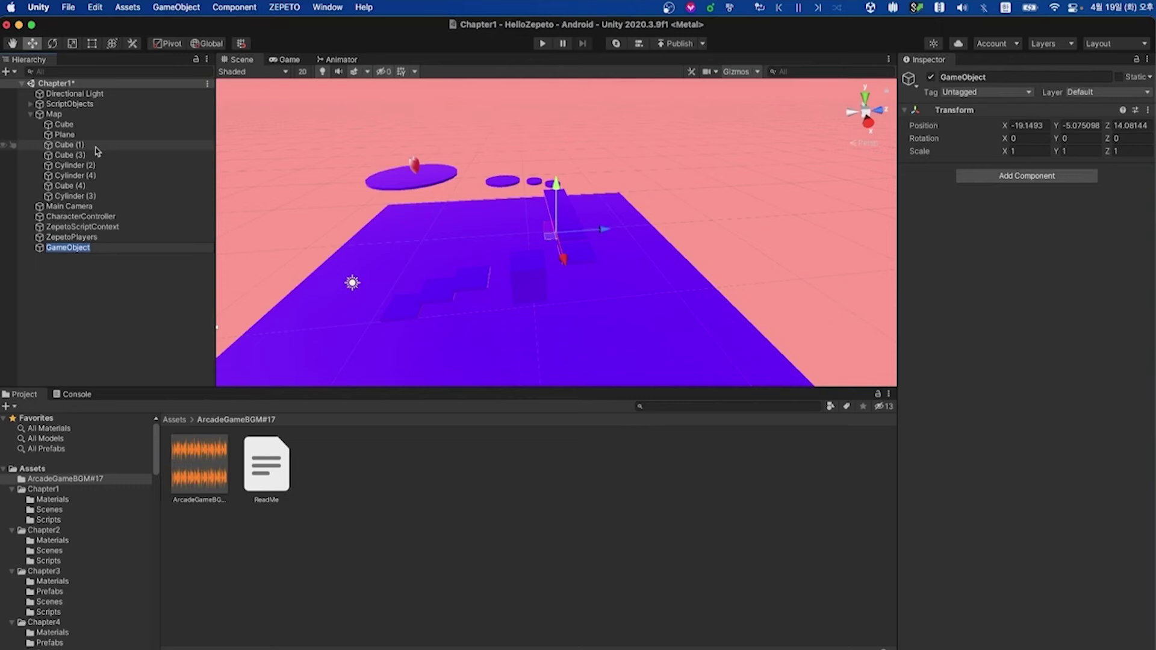
pyautogui.write('BGM')
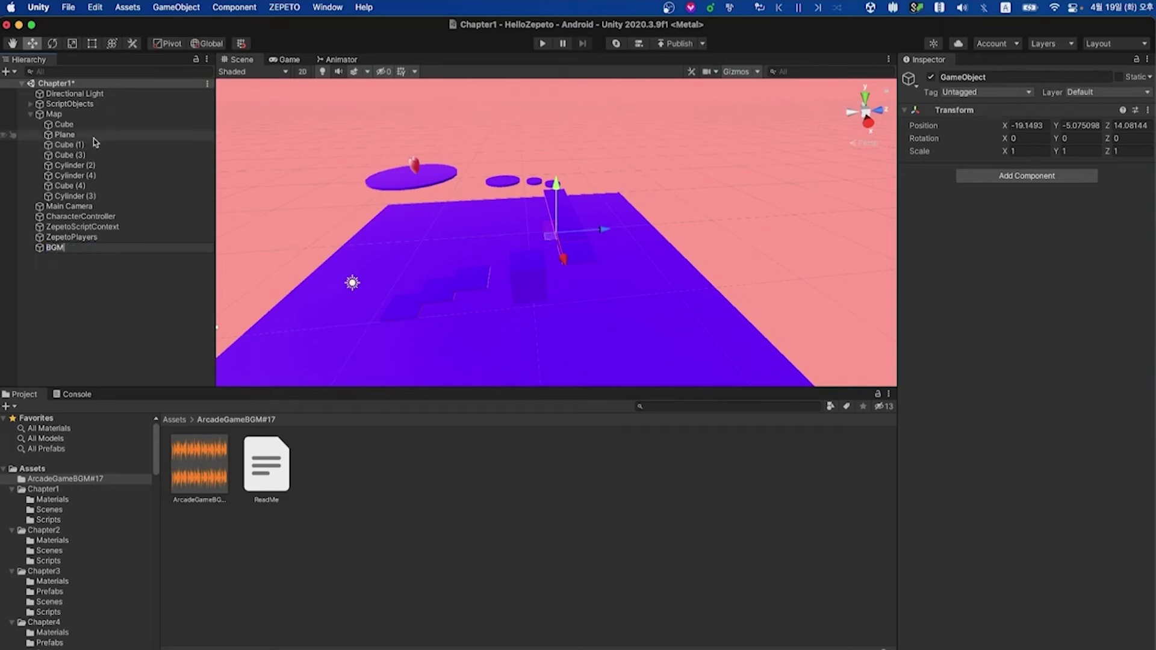
pyautogui.write('Player')
pyautogui.press('Return')
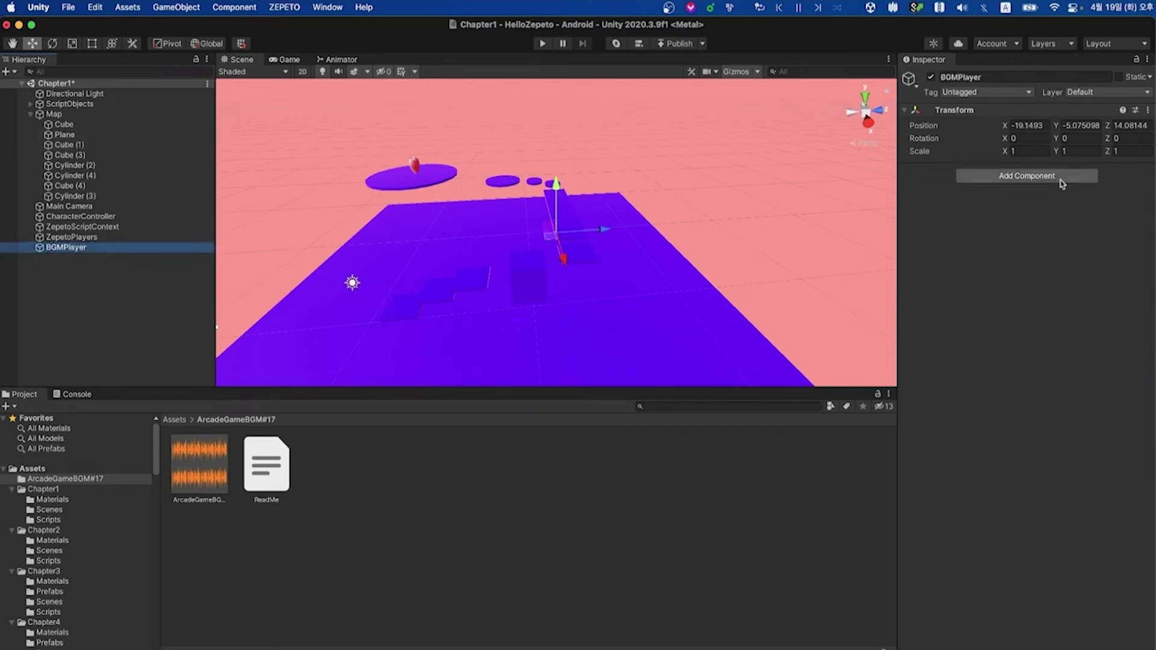
# Add an Audio Source component to BGMPlayer.
pyautogui.click(1062, 185)
pyautogui.write('audio')
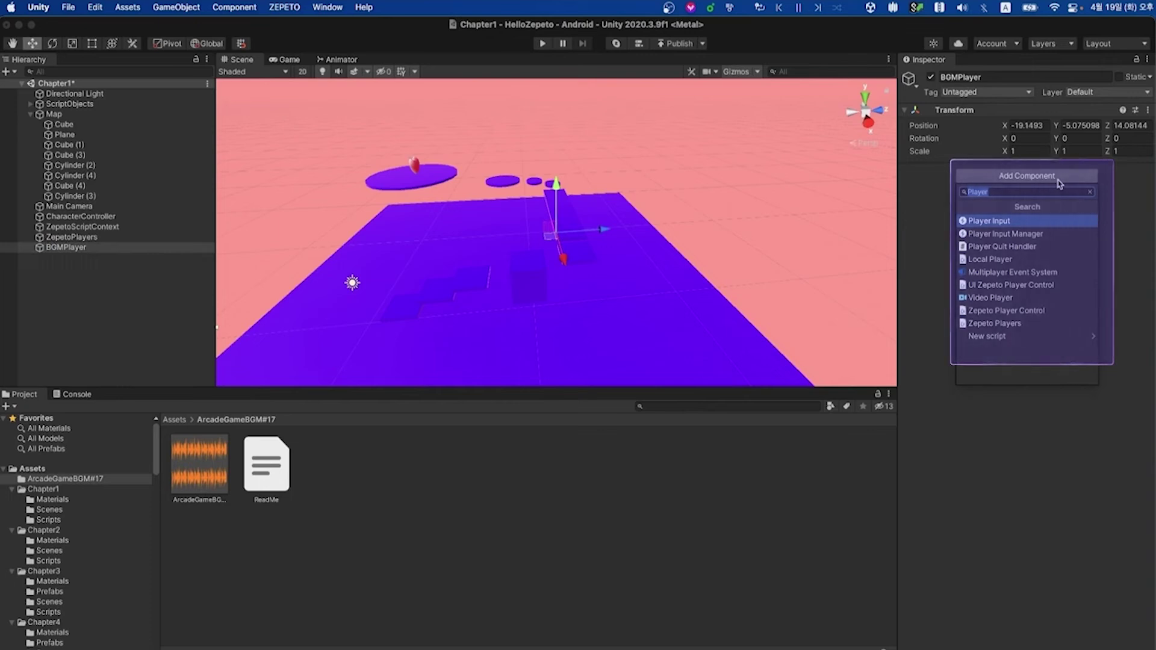
pyautogui.click(1013, 325)
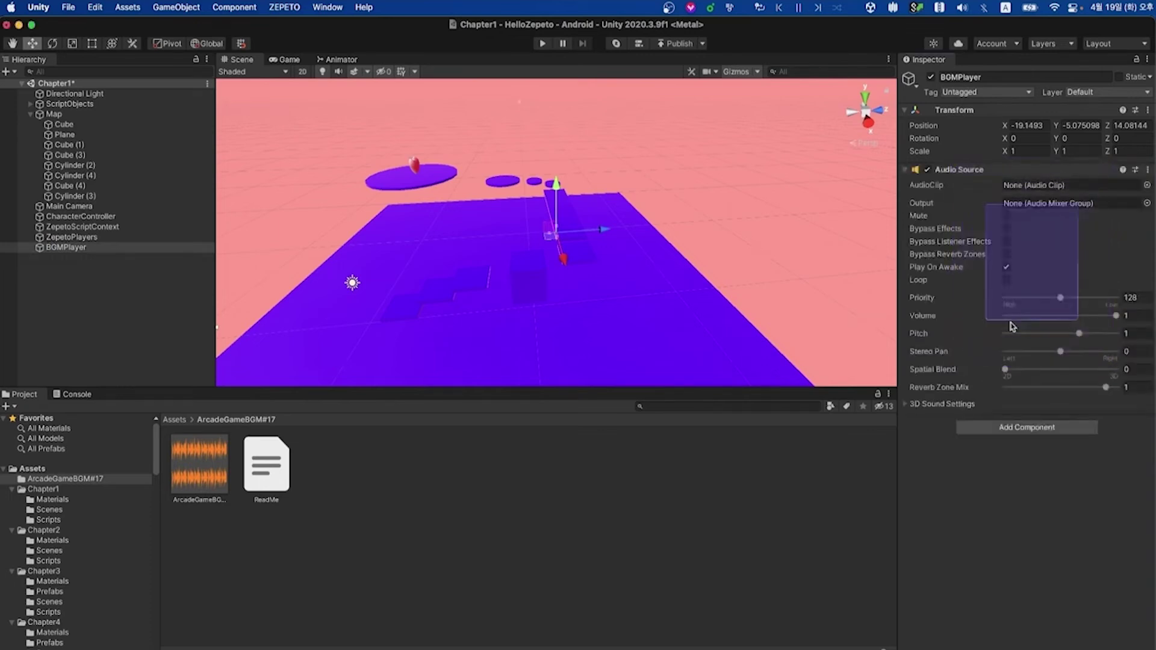
pyautogui.click(1051, 185)
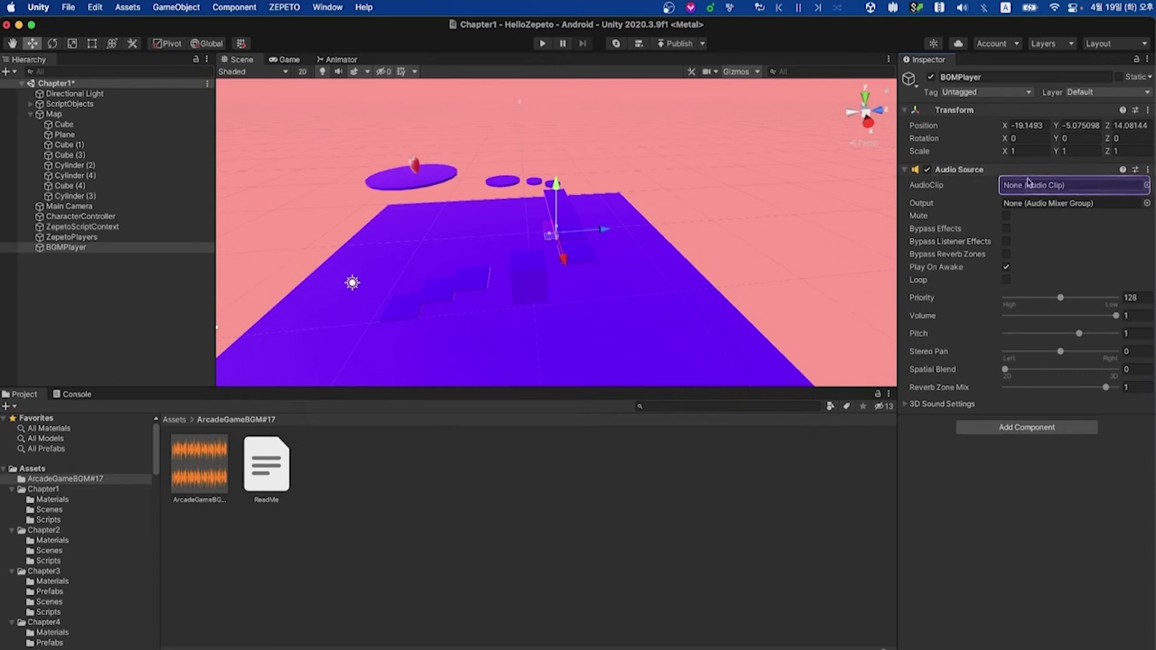
# Assign the ArcadeGameBGM#17 clip to BGMPlayer's Audio Source and enable Loop.
pyautogui.moveTo(199, 464); pyautogui.dragTo(1020, 187)
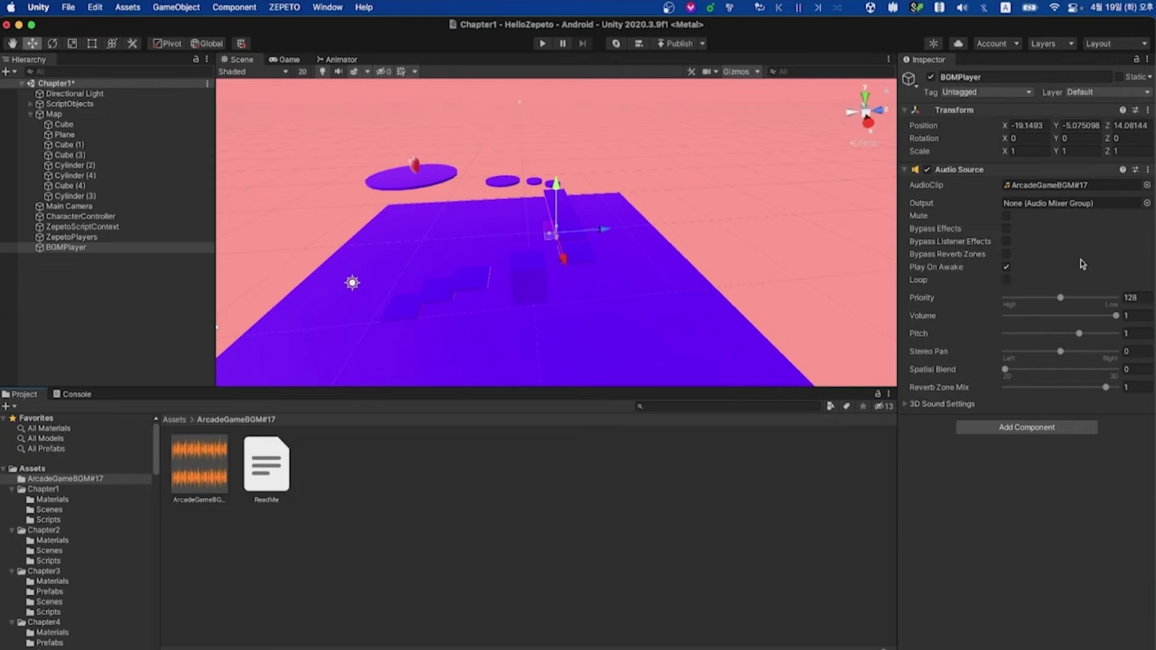
pyautogui.click(1006, 281)
pyautogui.moveTo(662, 301)
pyautogui.mouseDown(button='right')
pyautogui.moveTo(643, 250)
pyautogui.moveTo(668, 291)
pyautogui.mouseUp(button='right')
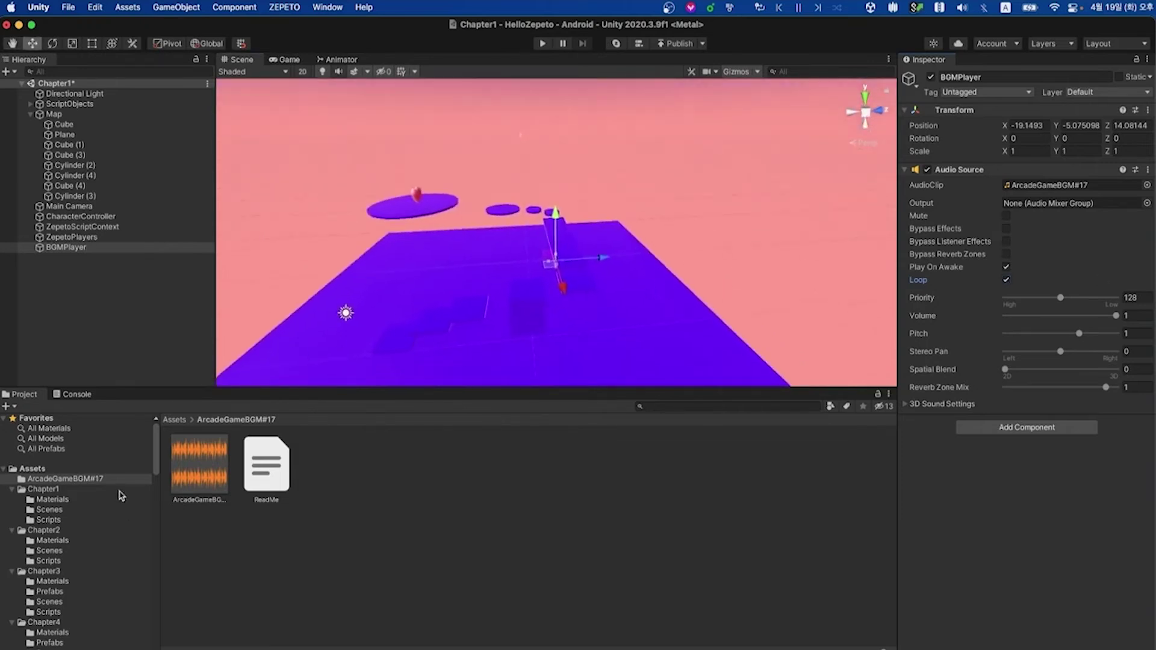
# Scroll the Project tree to Resource and open its BGM folder to list the five clips.
pyautogui.scroll(-10, 119, 508)
pyautogui.click(46, 454)
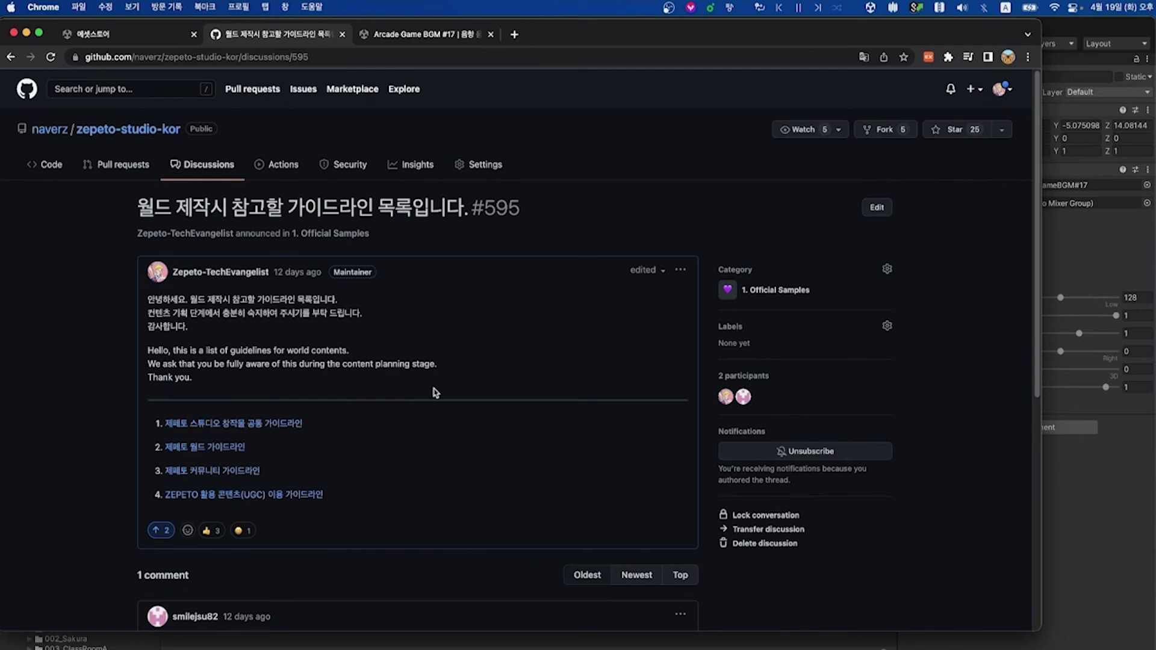
# Read through ZEPETO Studio's Common Guidelines page, then return to discussion #595.
pyautogui.click(298, 426)
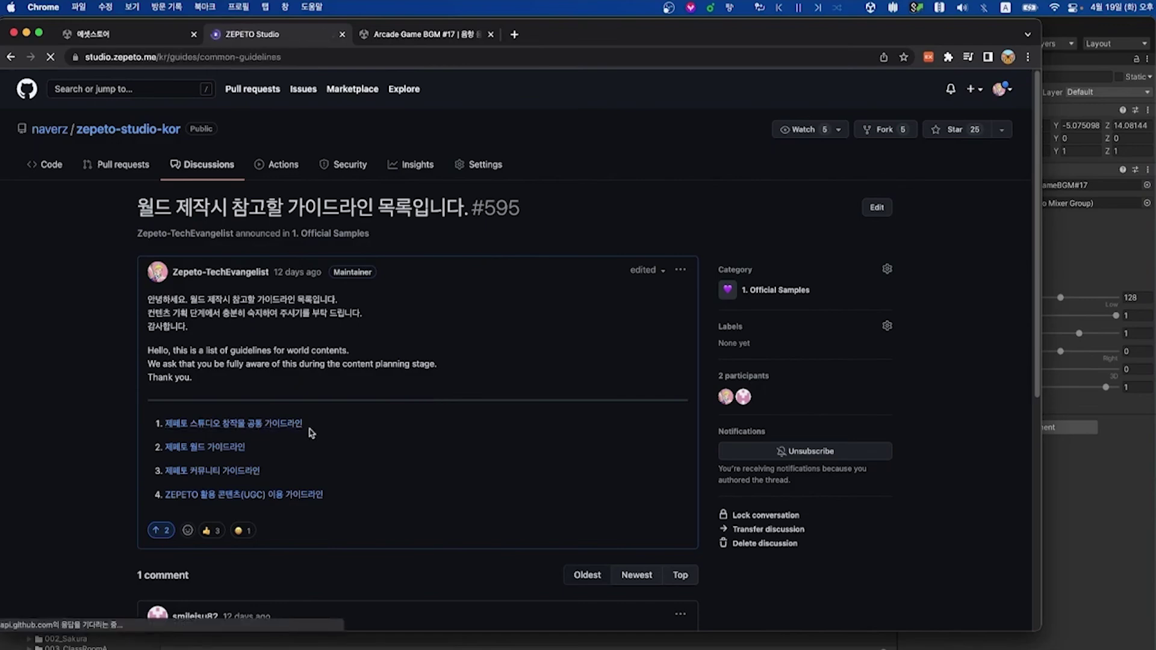
pyautogui.scroll(-5, 517, 402)
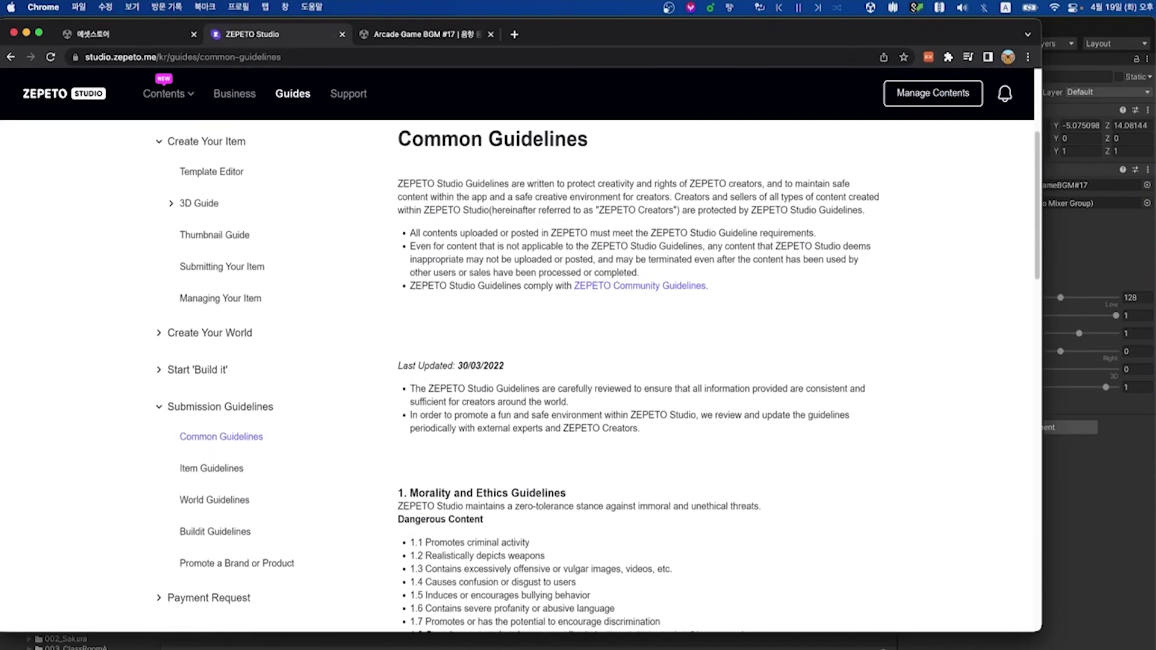
pyautogui.scroll(-5, 518, 373)
pyautogui.press('super+bracketleft')
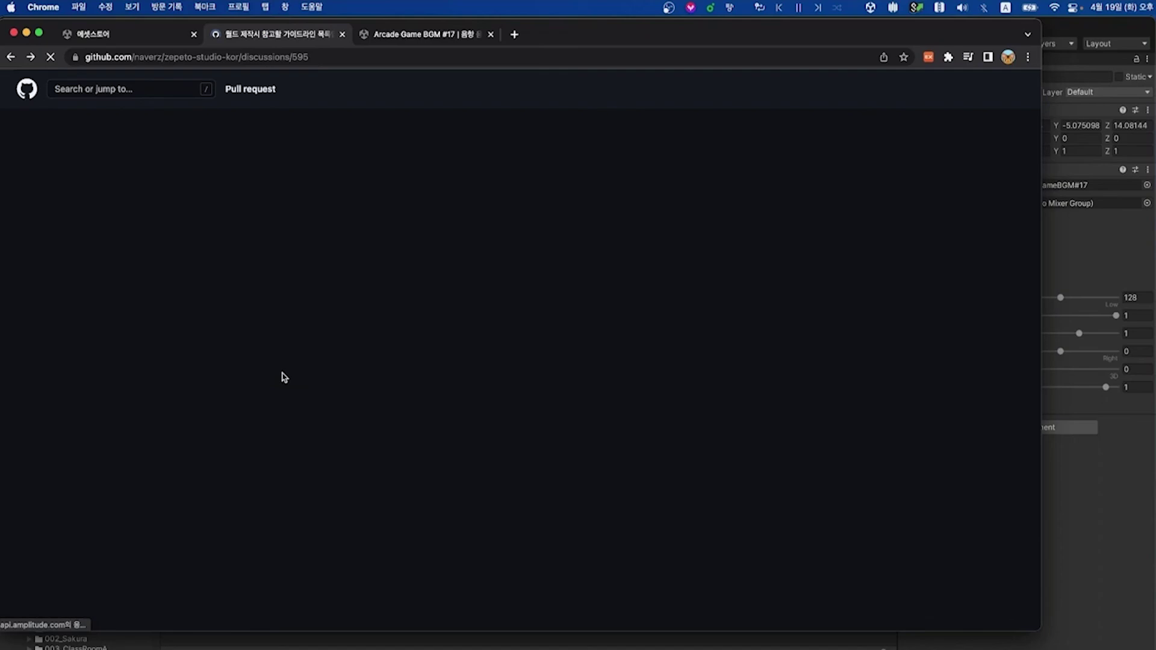
# Skim the ZEPETO World Guidelines page and go back to the guideline list.
pyautogui.click(231, 448)
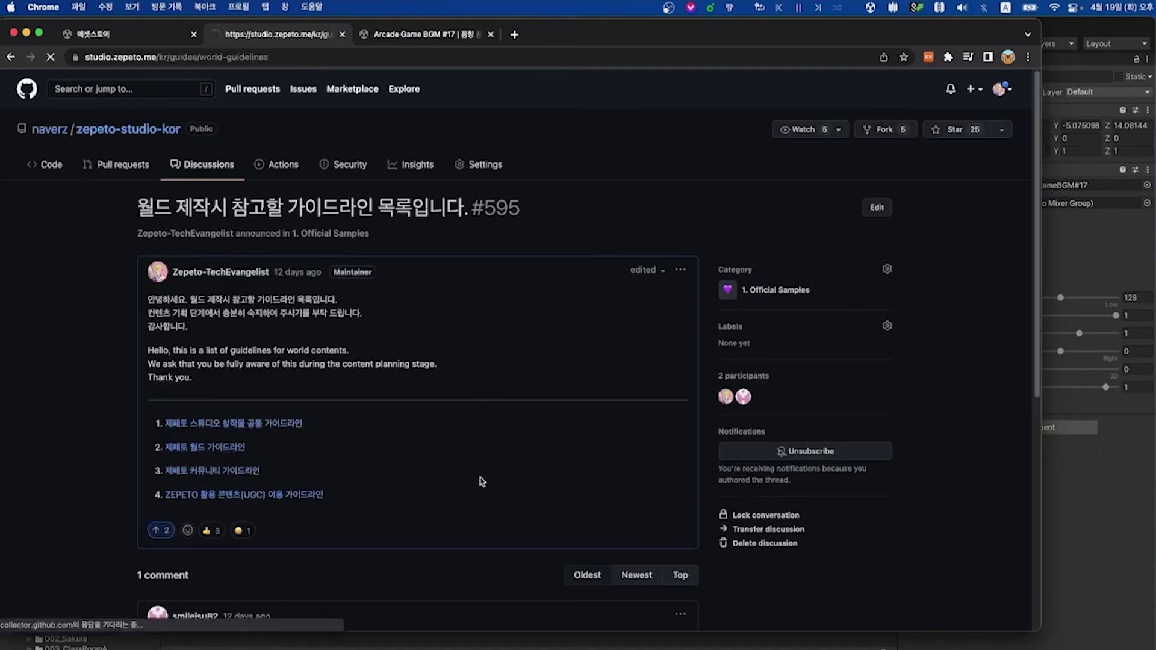
pyautogui.scroll(-5, 517, 349)
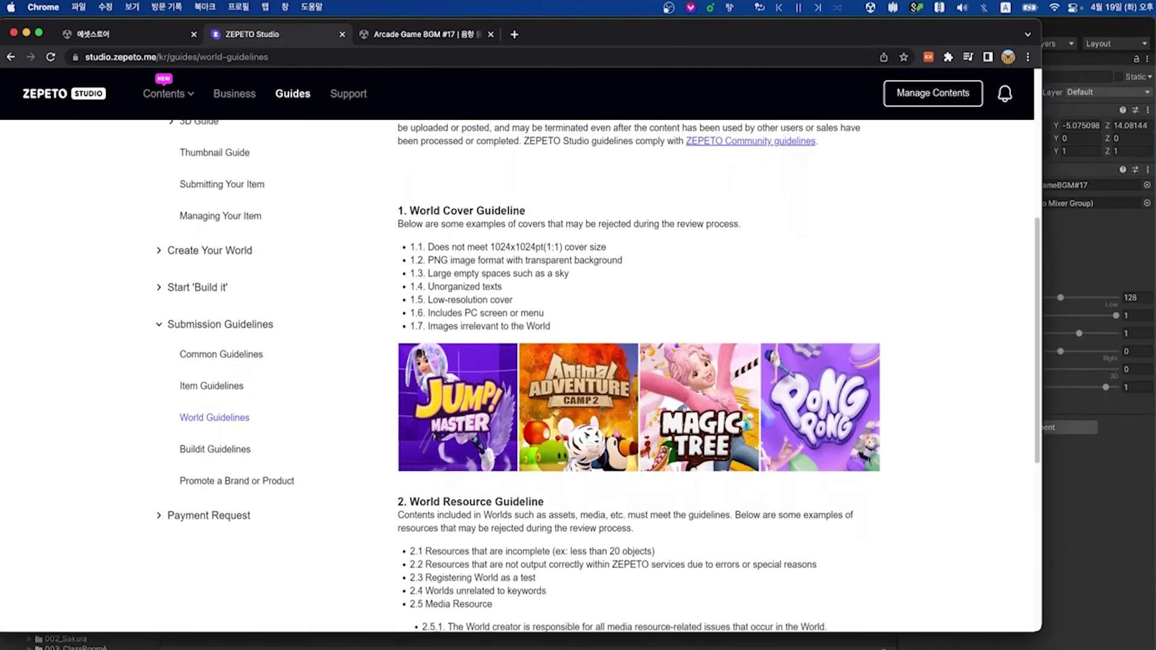
pyautogui.click(12, 58)
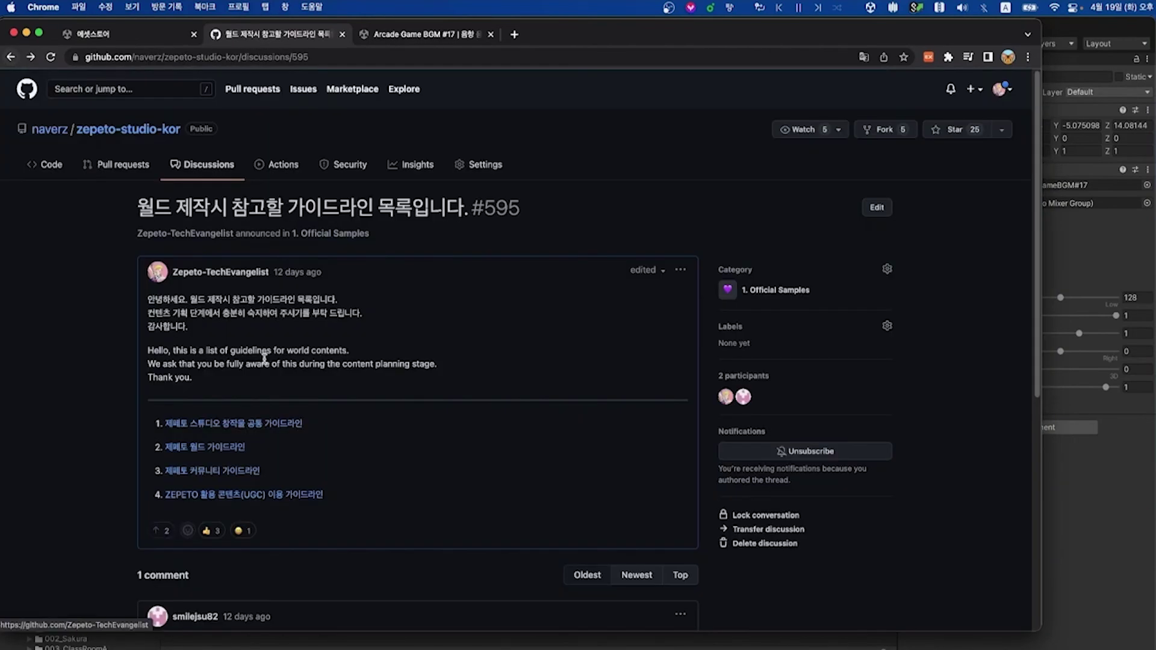
# Read the third linked page, the UGC guideline, then return to the GitHub list.
pyautogui.click(249, 473)
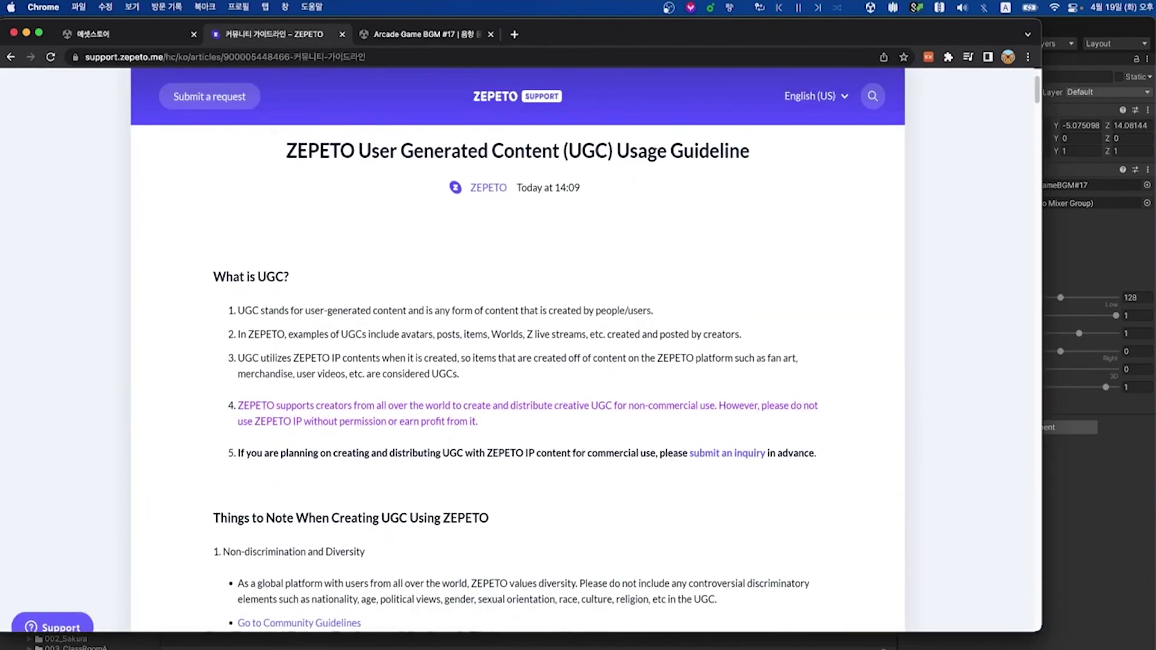
pyautogui.scroll(-3, 518, 349)
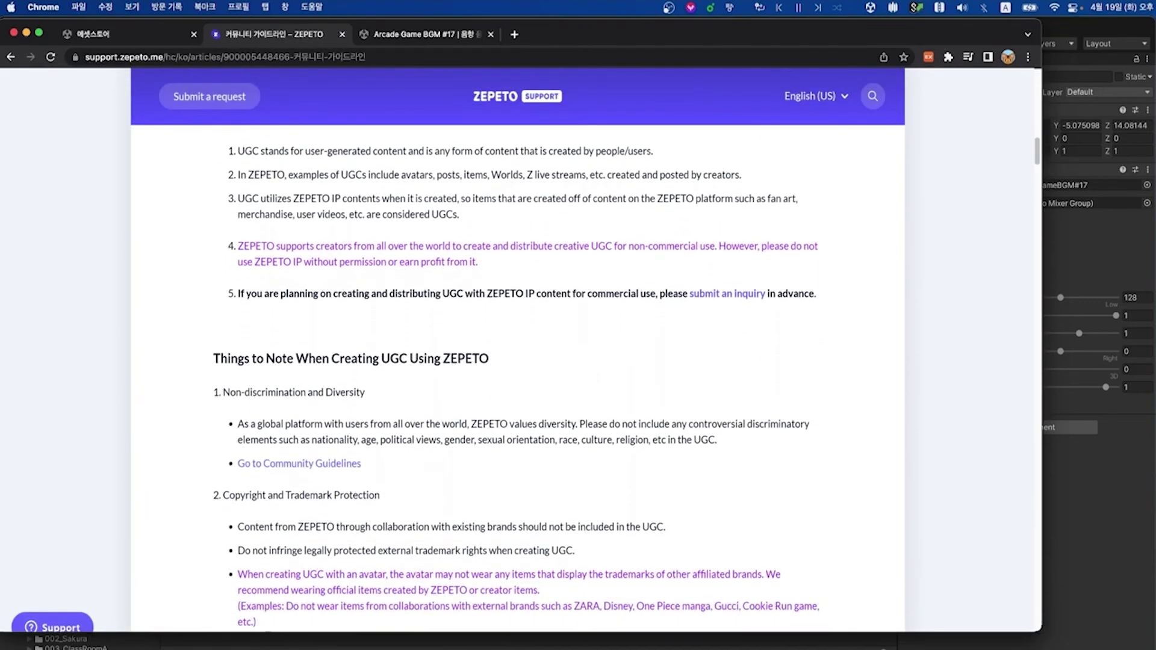
pyautogui.scroll(-4, 518, 349)
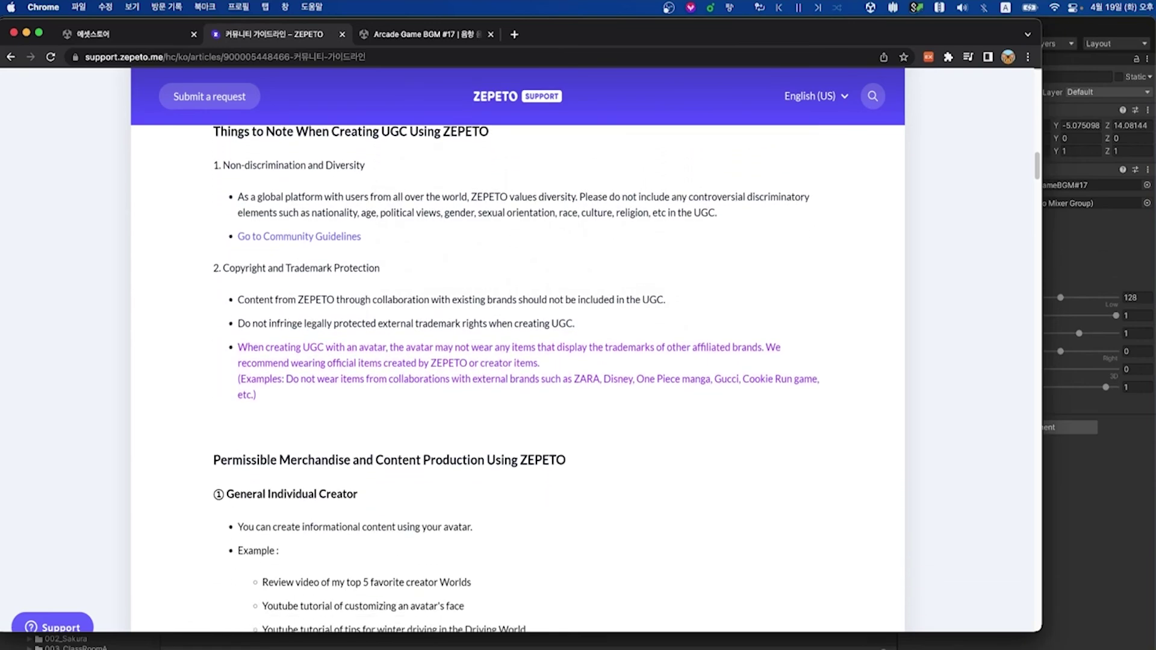
pyautogui.scroll(-3, 518, 349)
pyautogui.press('super+bracketleft')
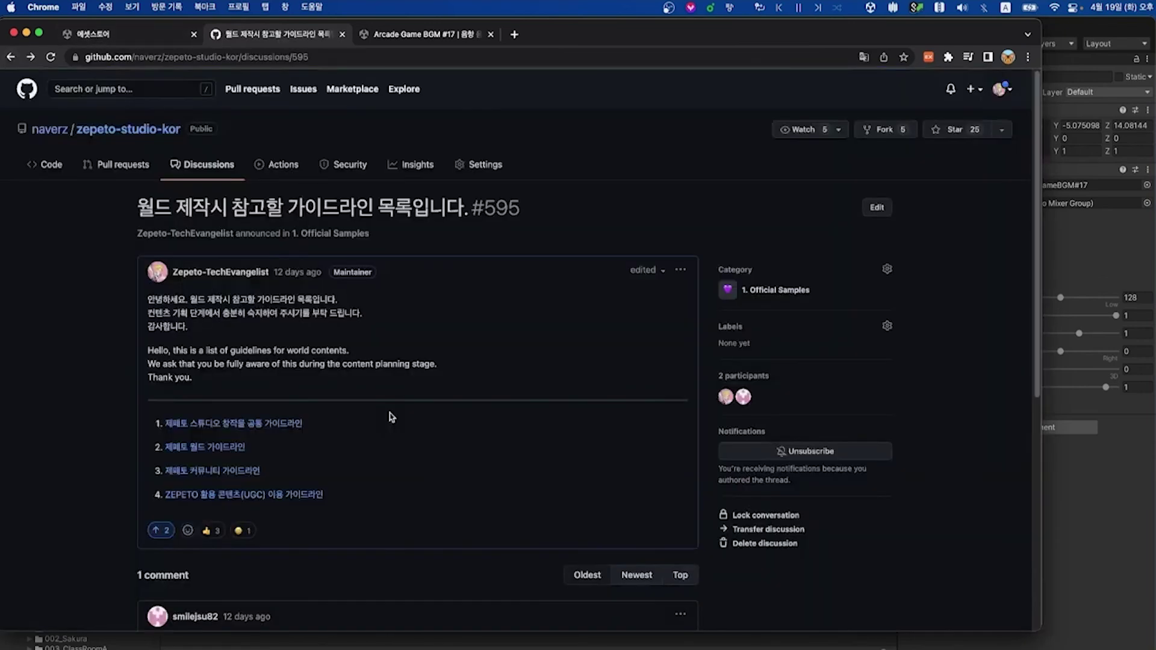
# Open the fourth link and read the Community Guidelines through communication, privacy and prohibited actions.
pyautogui.click(293, 497)
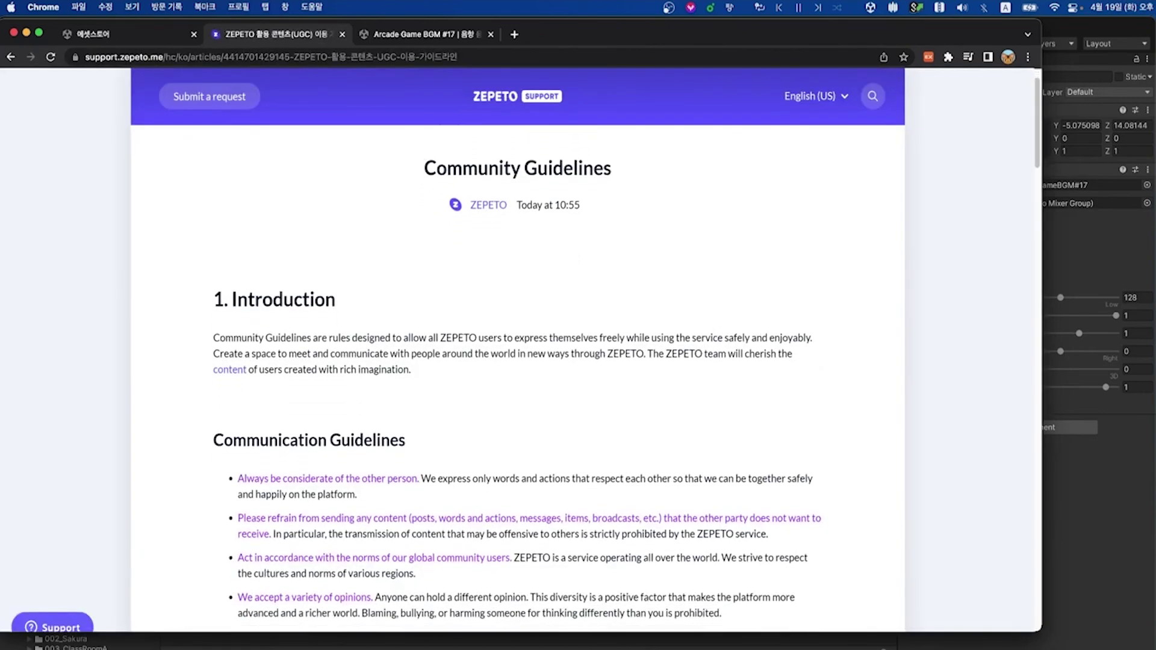
pyautogui.scroll(-4, 517, 349)
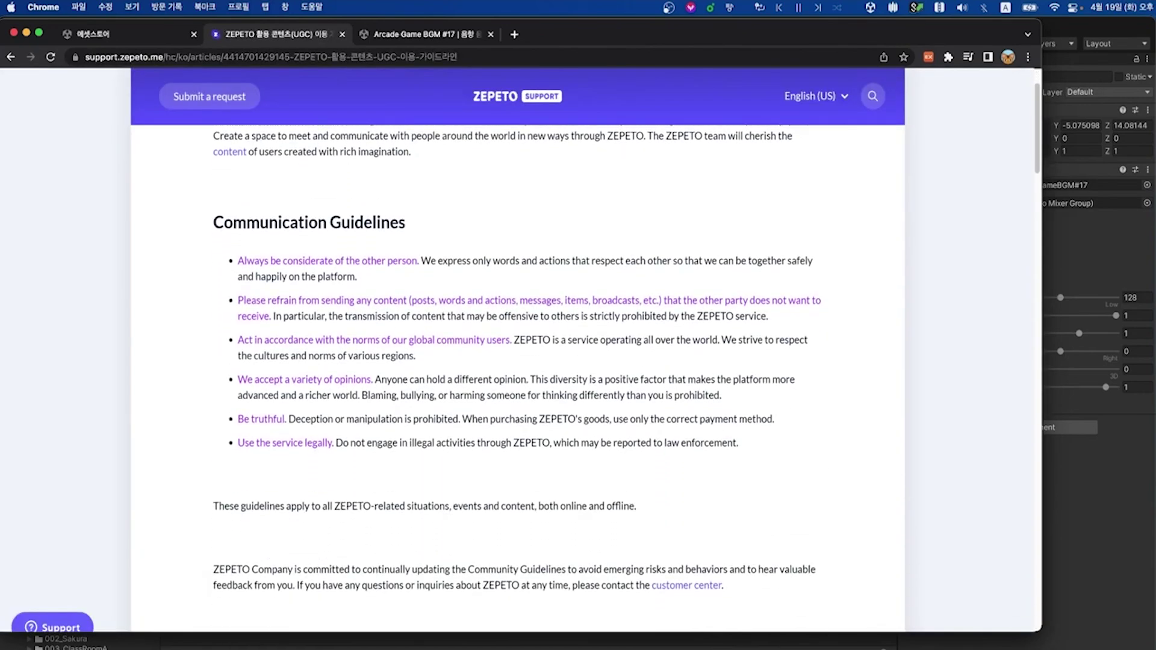
pyautogui.scroll(-4, 518, 349)
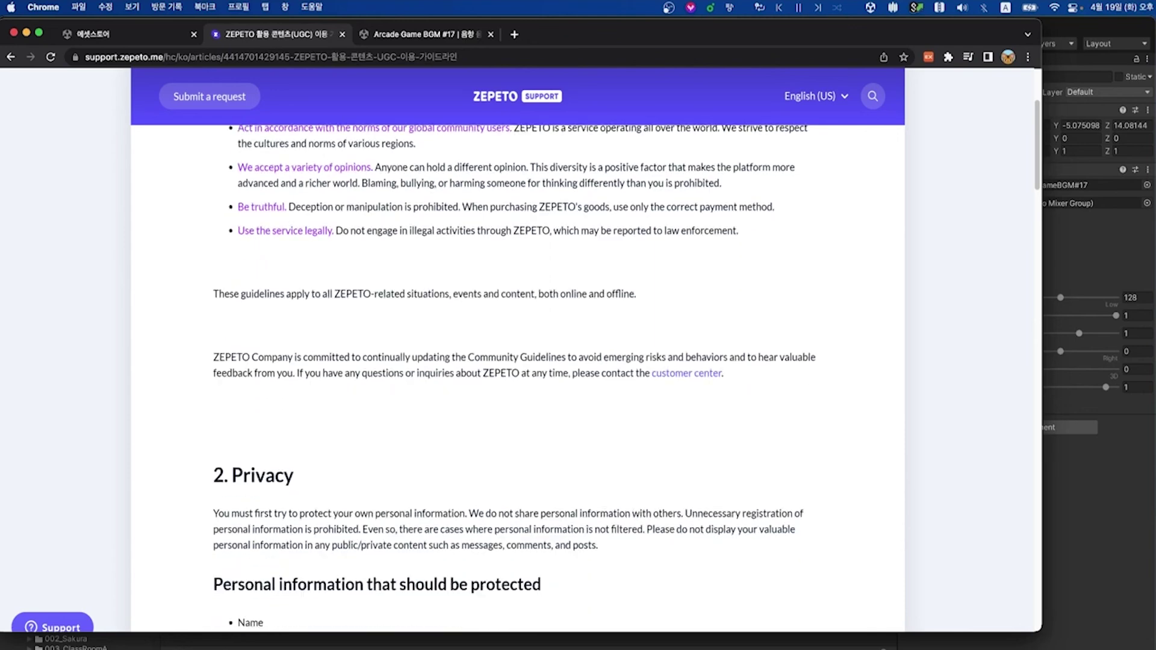
pyautogui.scroll(-4, 518, 349)
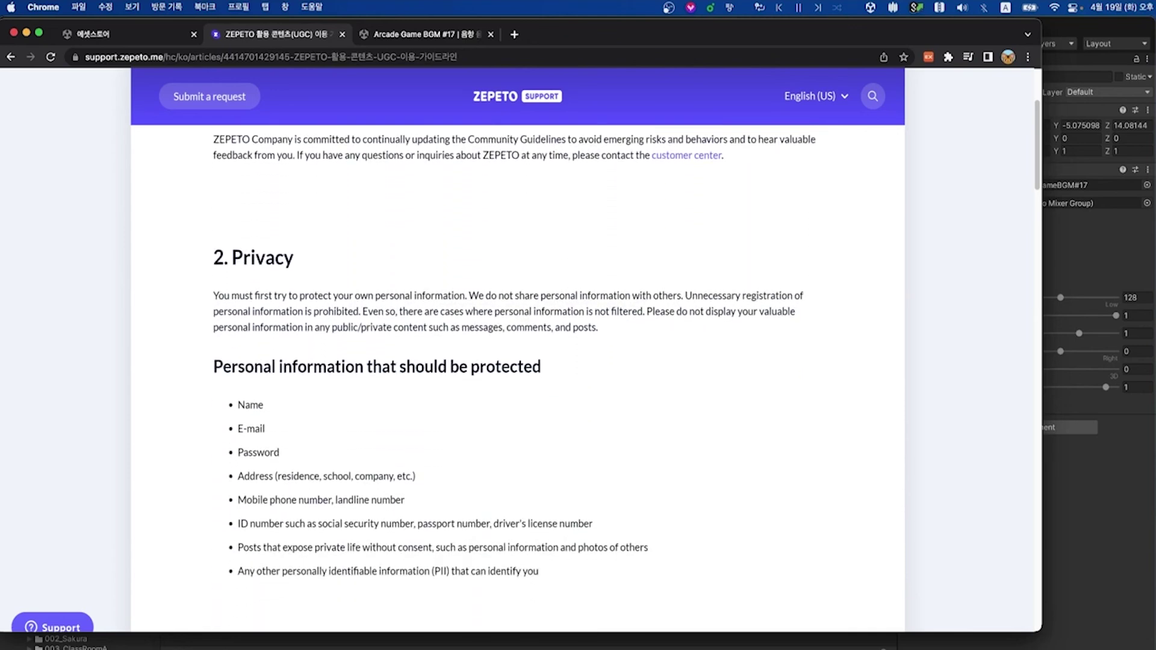
pyautogui.scroll(-4, 518, 349)
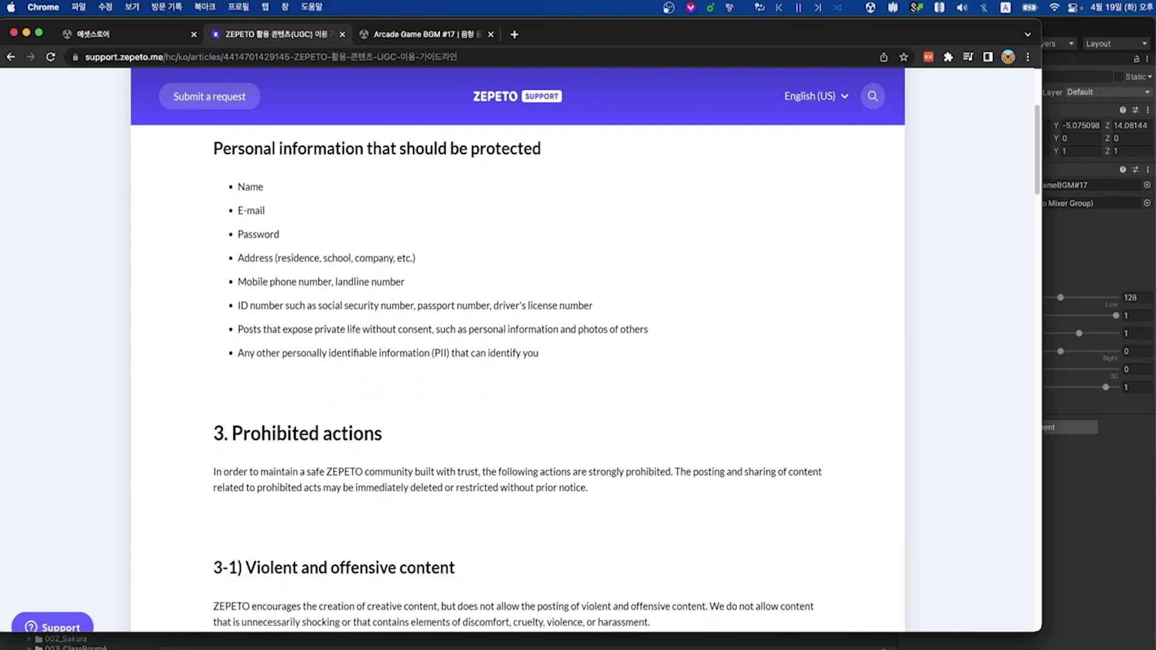
pyautogui.scroll(-4, 517, 349)
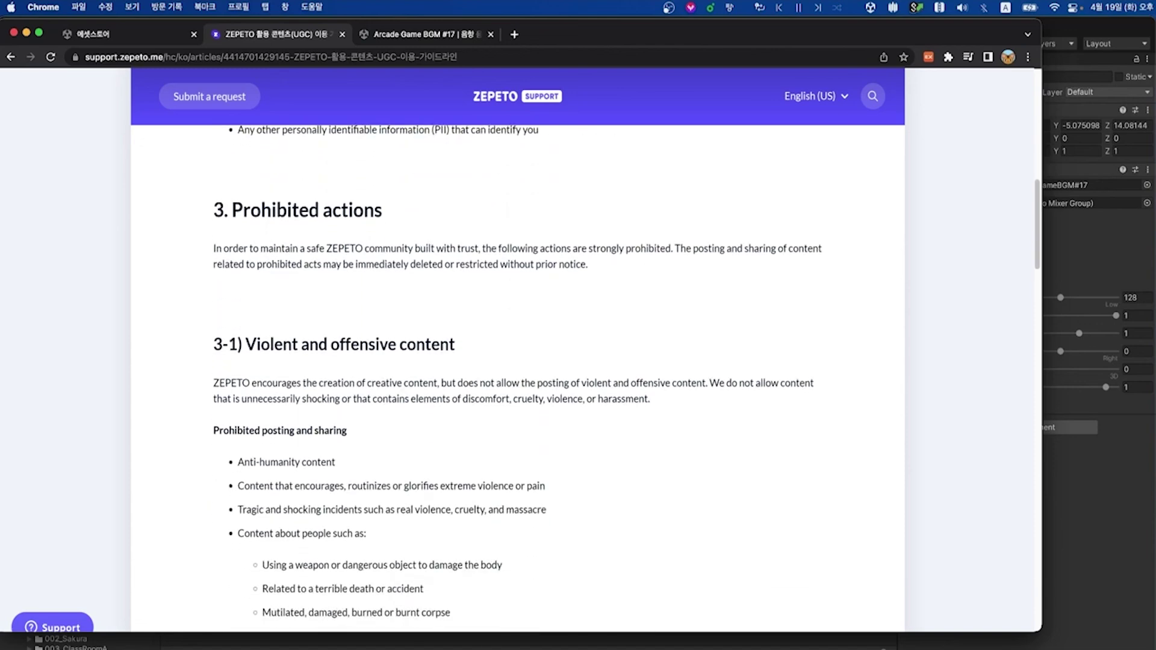
pyautogui.scroll(-1, 518, 349)
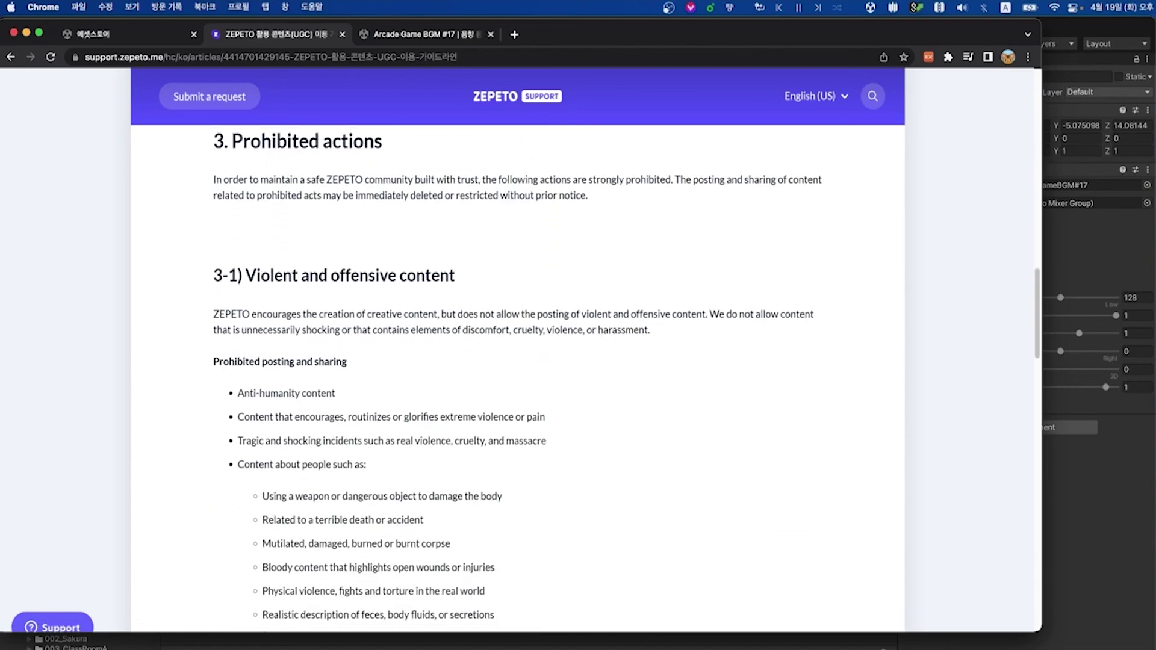